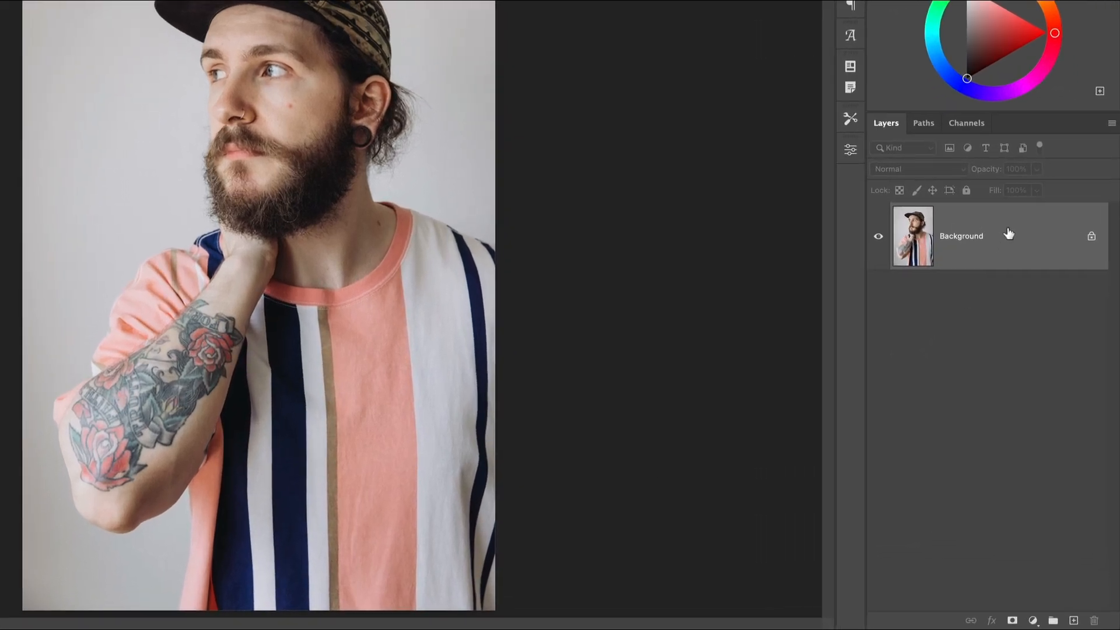
# Convert the Background layer to a smart object and fully desaturate it with a Hue/Saturation adjustment.
pyautogui.rightClick(1034, 321)
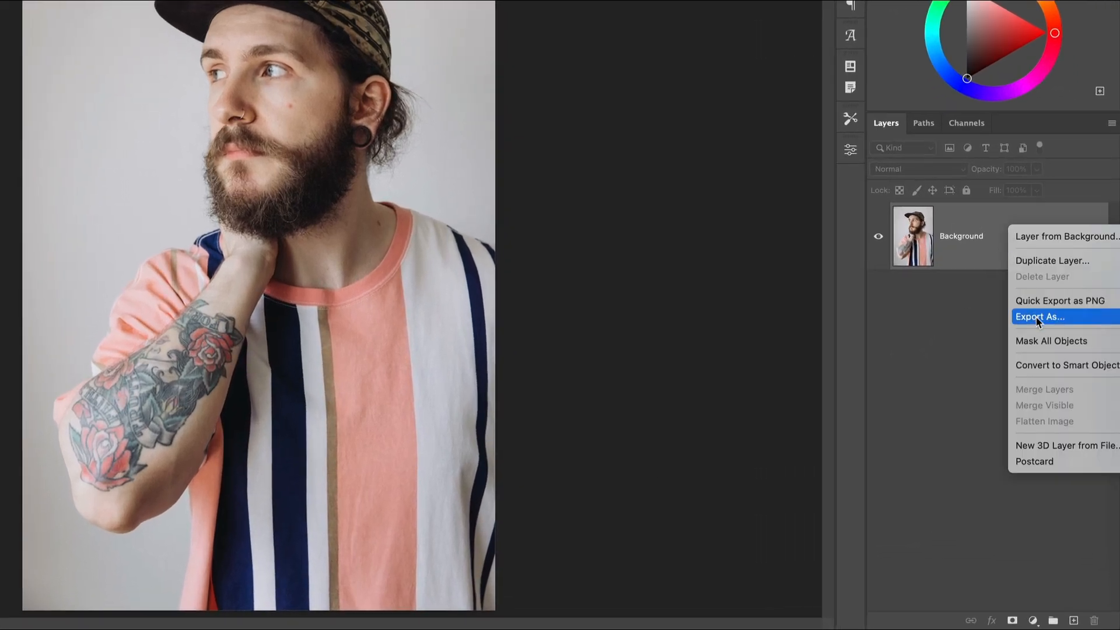
pyautogui.click(1044, 365)
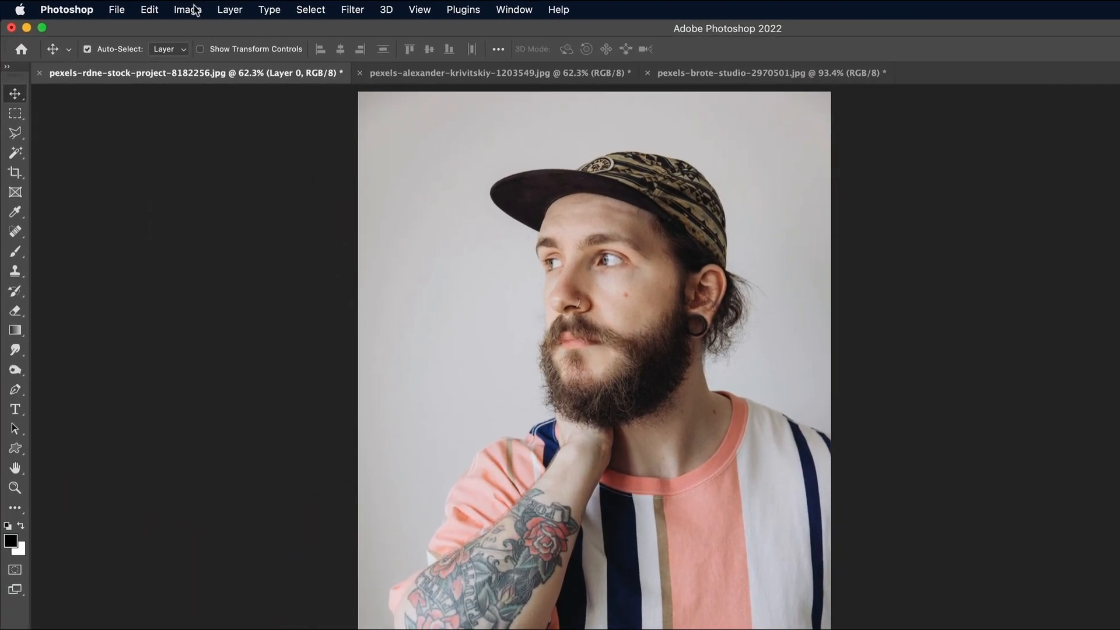
pyautogui.click(144, 7)
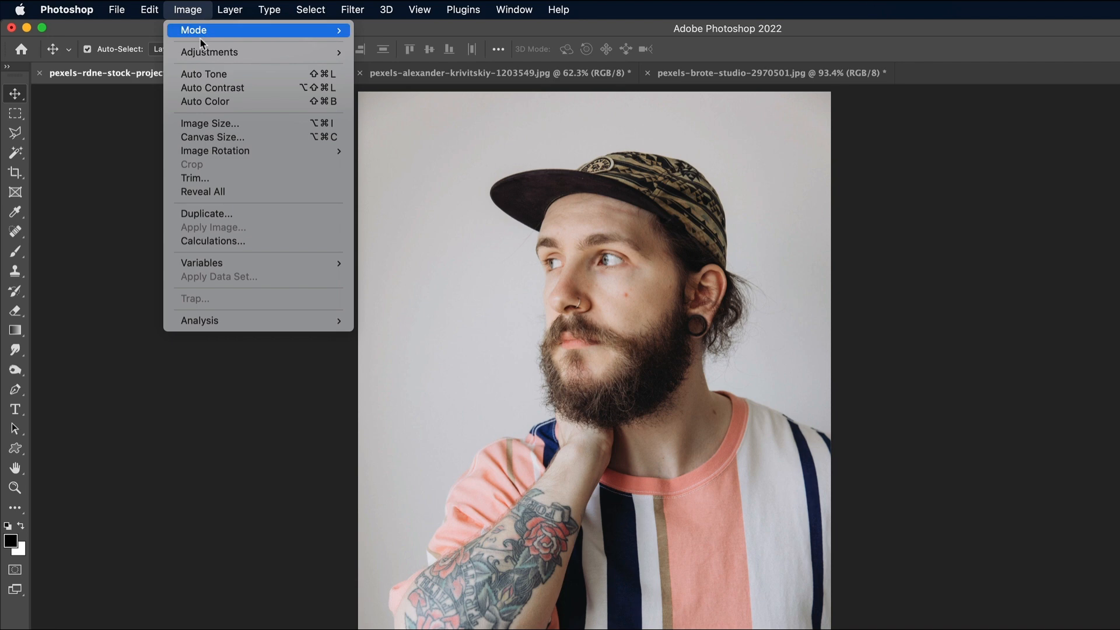
pyautogui.moveTo(157, 44)
pyautogui.click(403, 129)
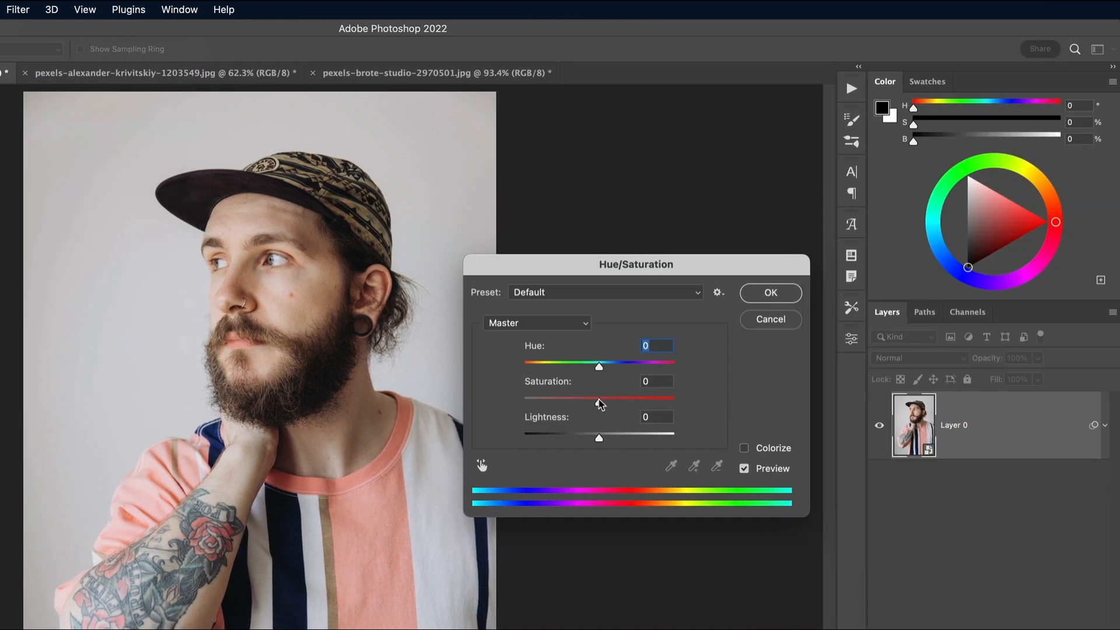
pyautogui.moveTo(600, 401); pyautogui.dragTo(468, 388)
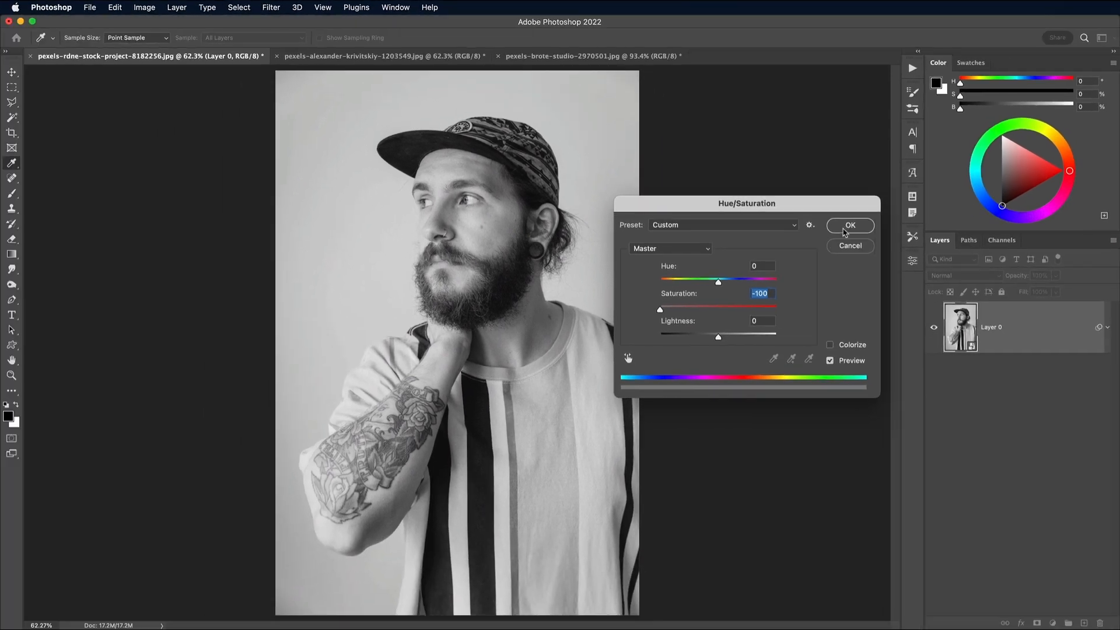
pyautogui.click(844, 228)
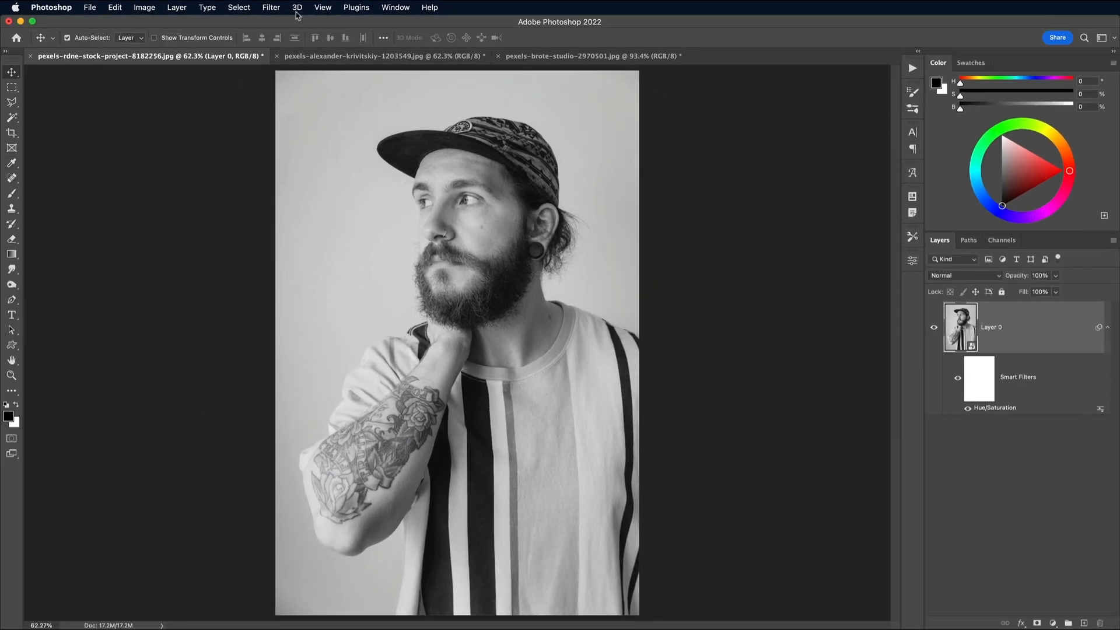
# Set up a Grain texture in the Filter Gallery with the Enlarged grain type, intensity 36 and contrast 49.
pyautogui.click(270, 8)
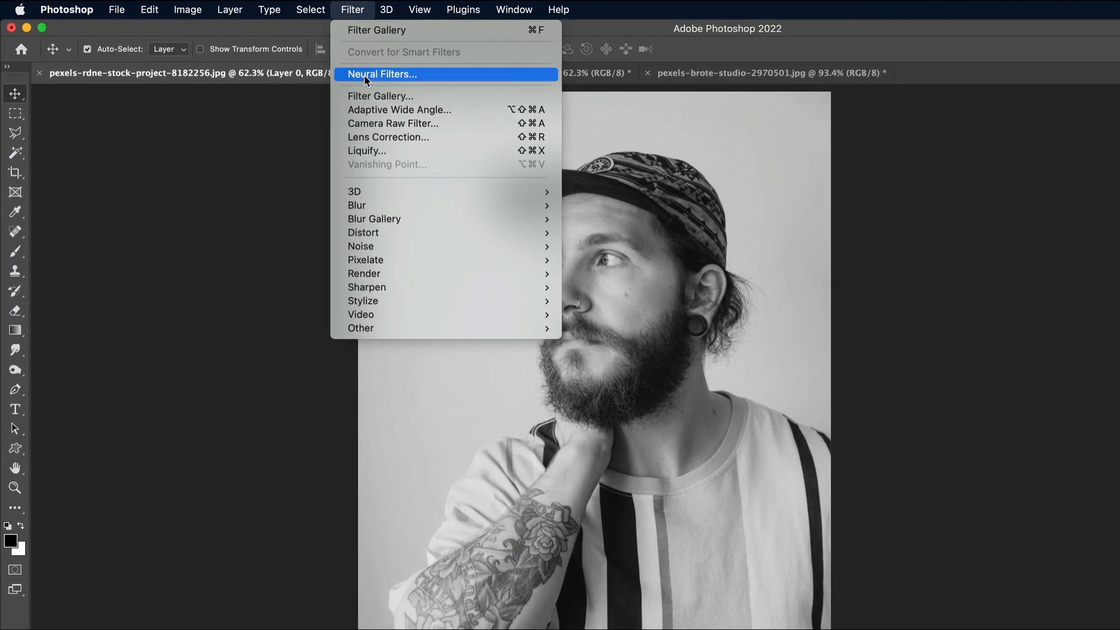
pyautogui.click(365, 96)
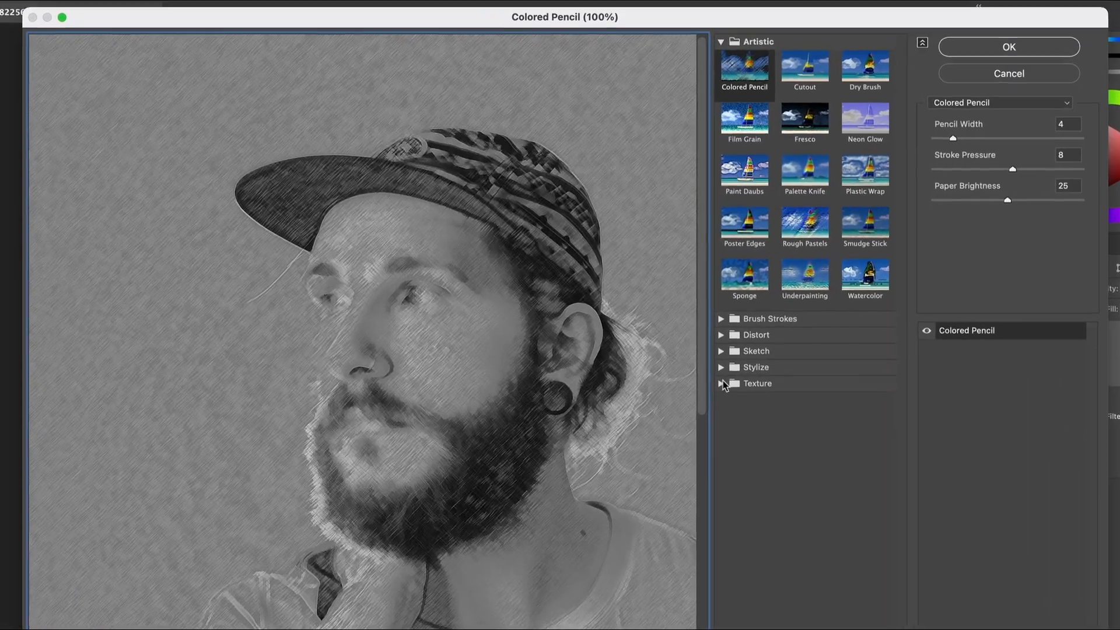
pyautogui.click(713, 351)
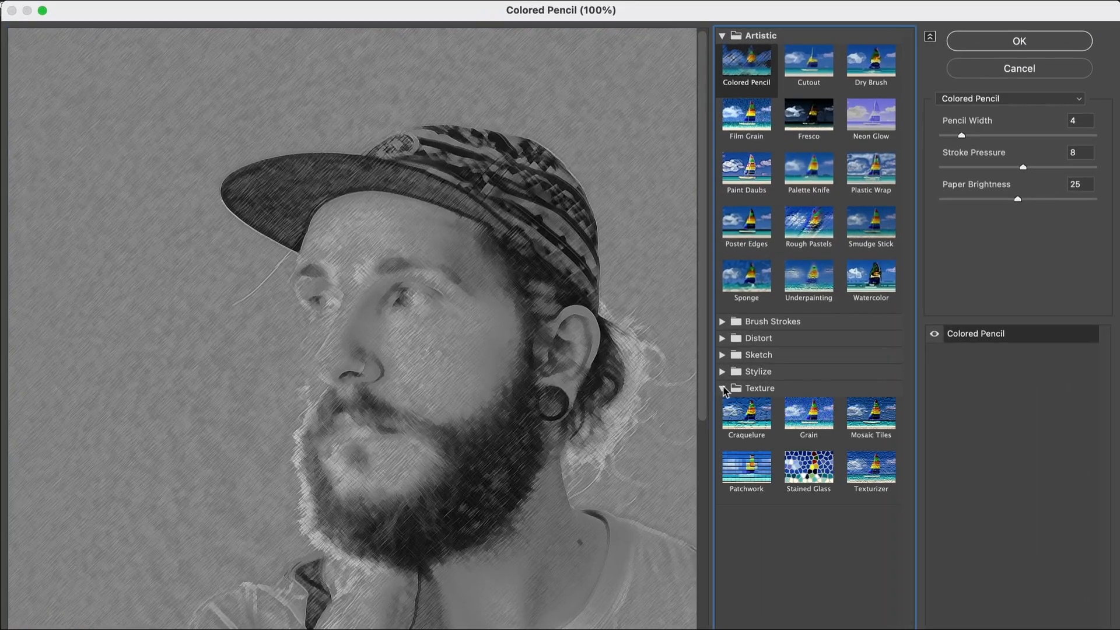
pyautogui.click(802, 410)
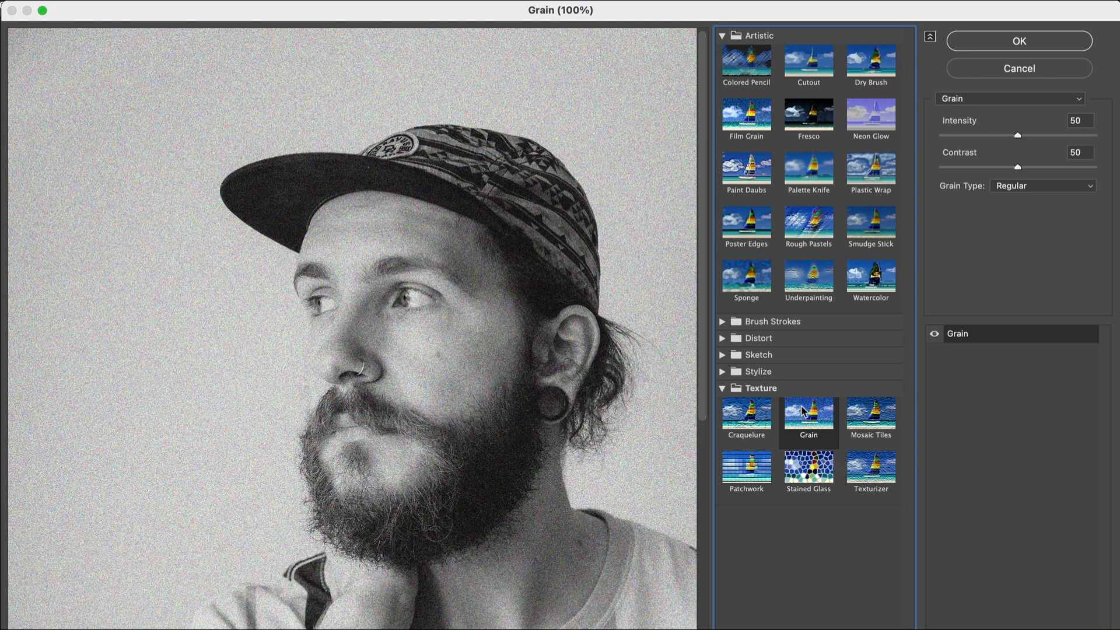
pyautogui.click(1028, 188)
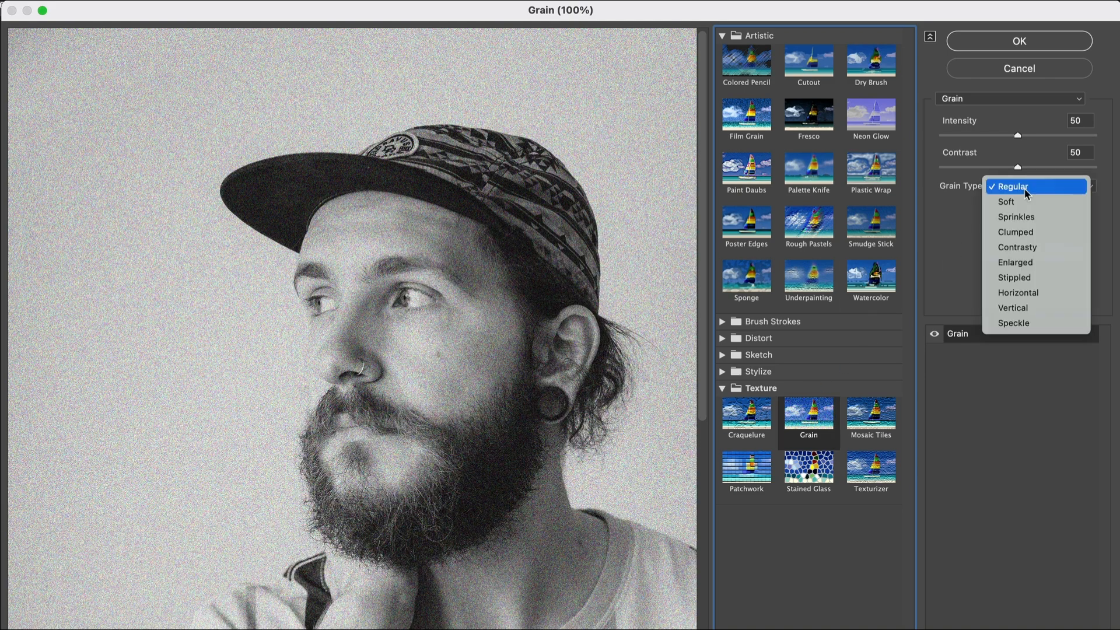
pyautogui.click(1020, 263)
pyautogui.moveTo(1018, 136); pyautogui.dragTo(1017, 169)
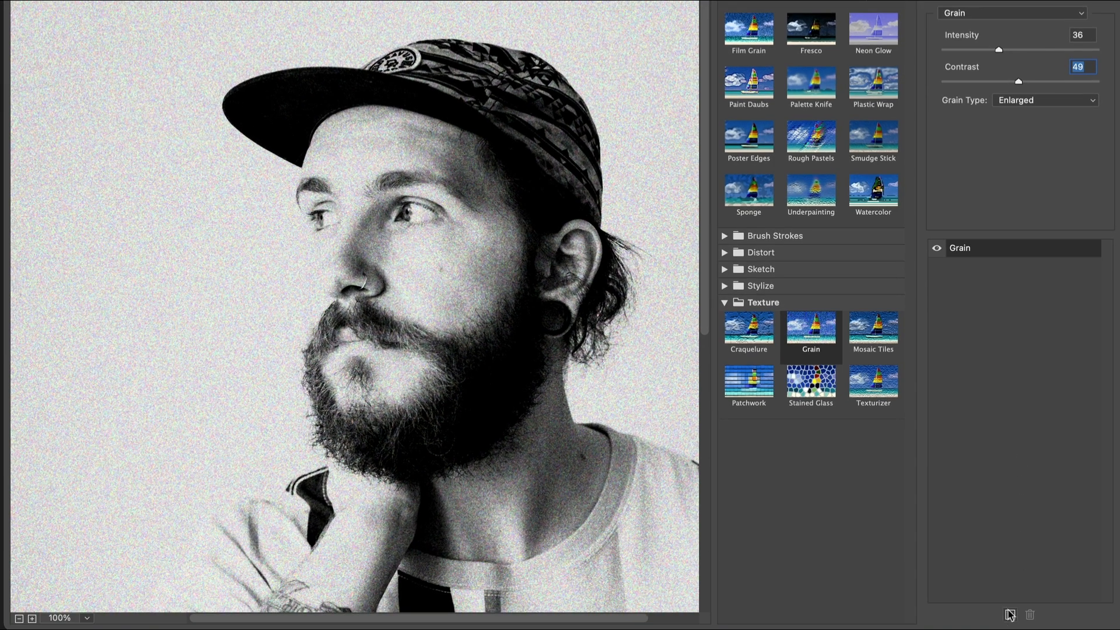
# Add a Film Grain effect above Grain with grain 3, highlight area 8 and intensity 4, and apply the Filter Gallery.
pyautogui.click(1010, 616)
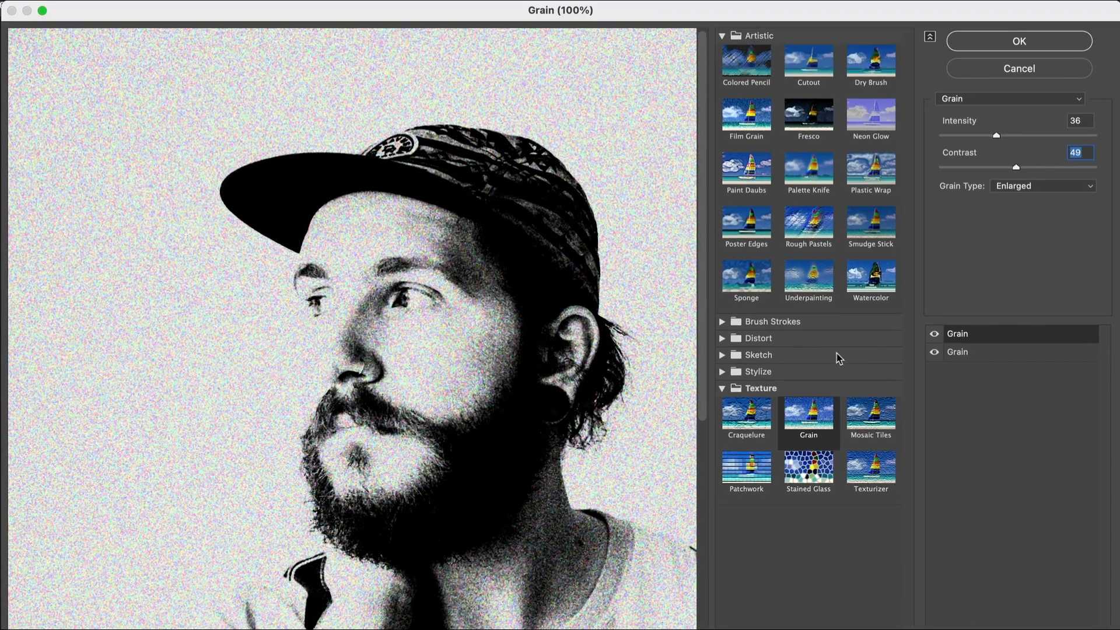
pyautogui.click(756, 124)
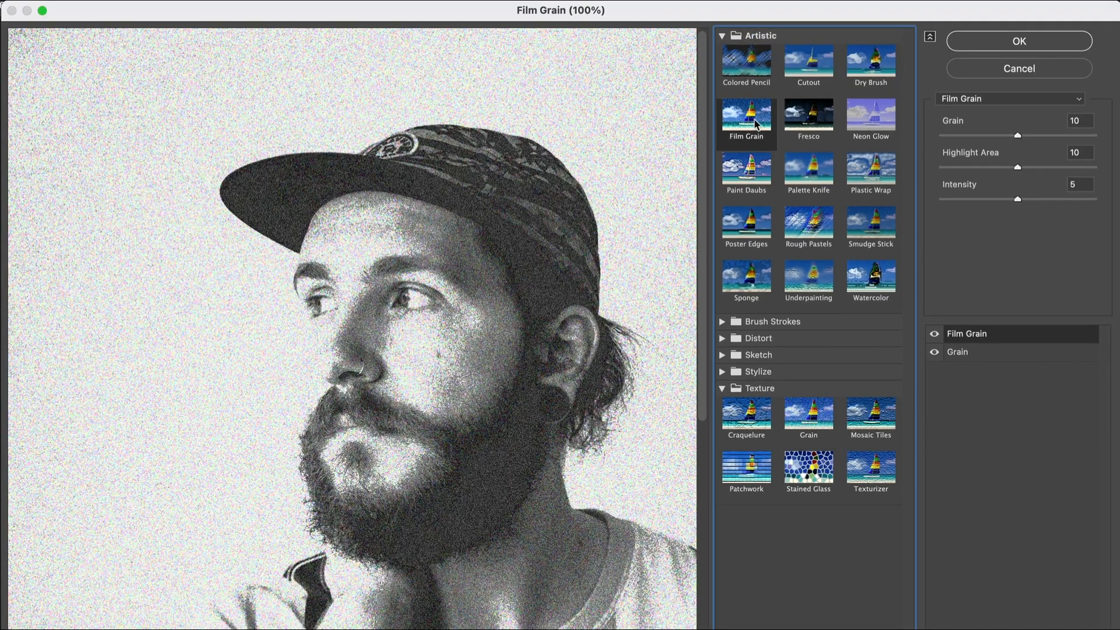
pyautogui.moveTo(1017, 137); pyautogui.dragTo(964, 136)
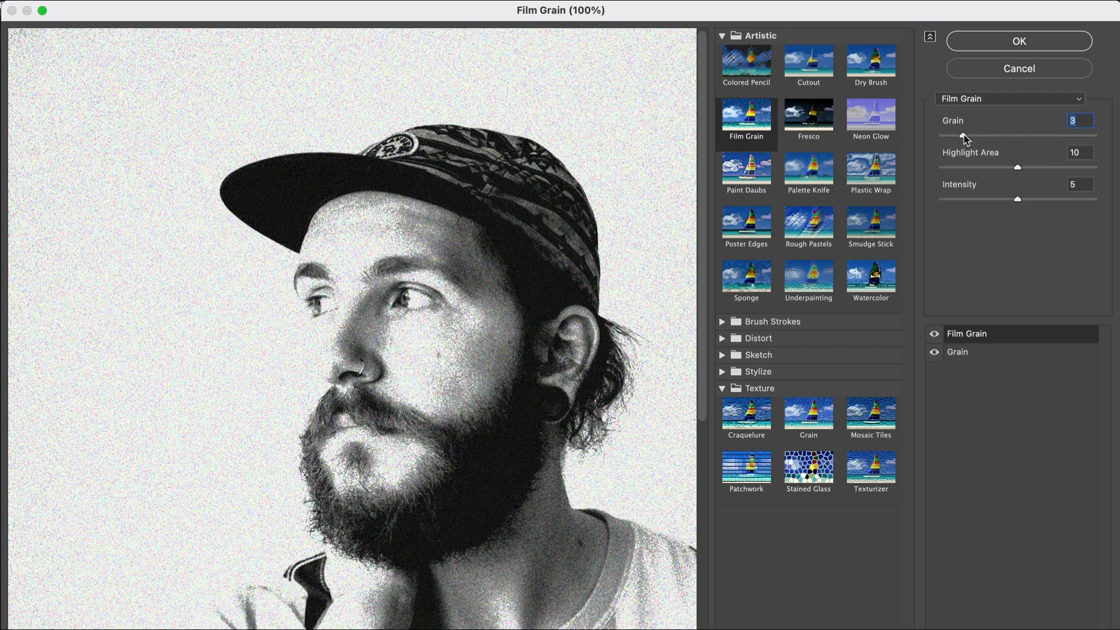
pyautogui.moveTo(1018, 168)
pyautogui.mouseDown()
pyautogui.moveTo(1082, 169)
pyautogui.moveTo(992, 167)
pyautogui.moveTo(1003, 166)
pyautogui.mouseUp()
pyautogui.moveTo(961, 197); pyautogui.dragTo(1006, 201)
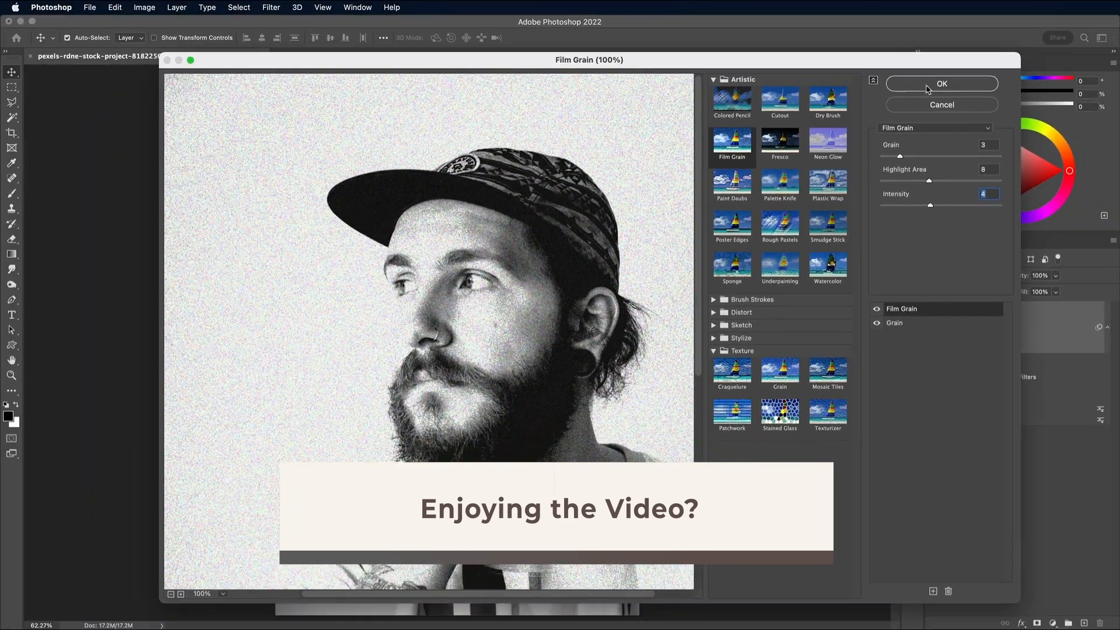
pyautogui.click(951, 78)
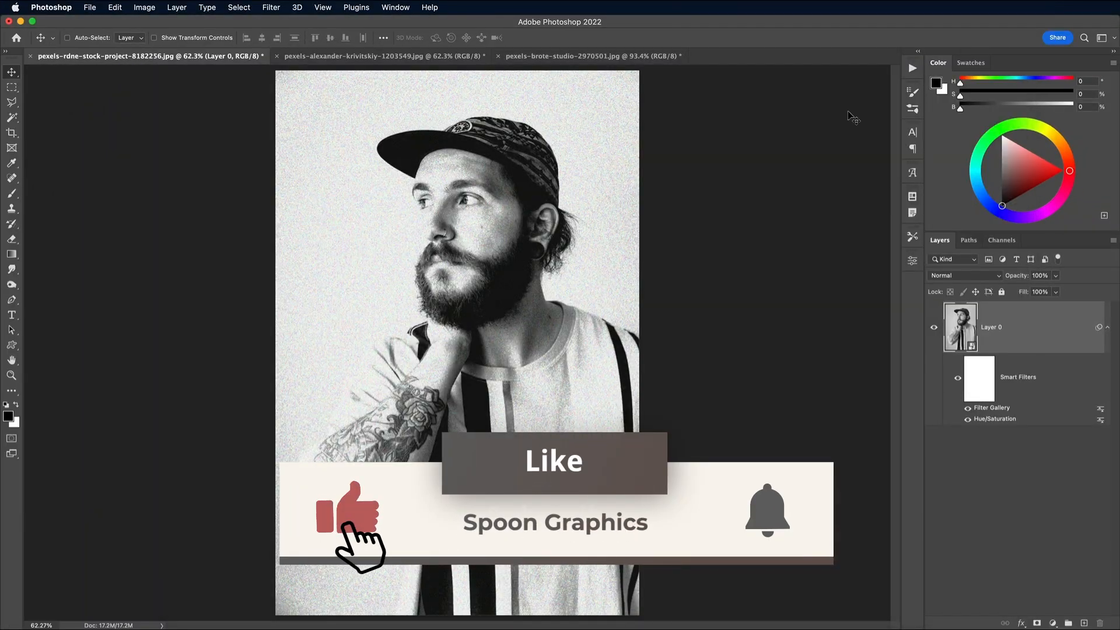
# Examine the grain texture closely around the beard, hand and collar.
pyautogui.press('super+equal')
pyautogui.press('super+equal')
pyautogui.press('super+equal')
pyautogui.press('super+equal')
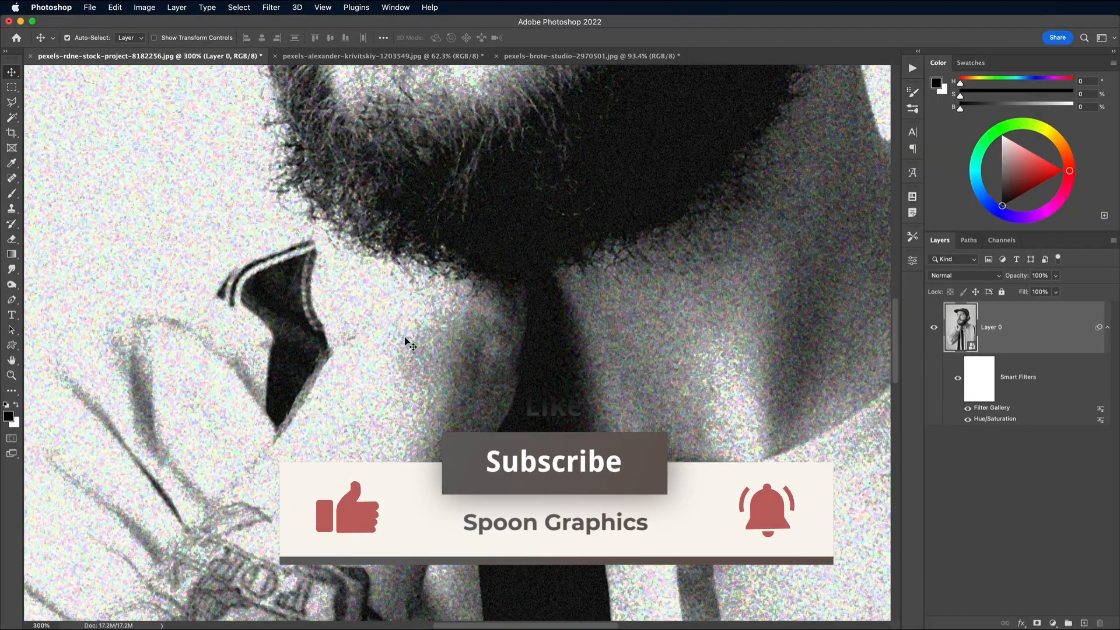
pyautogui.moveTo(526, 218); pyautogui.dragTo(577, 177)
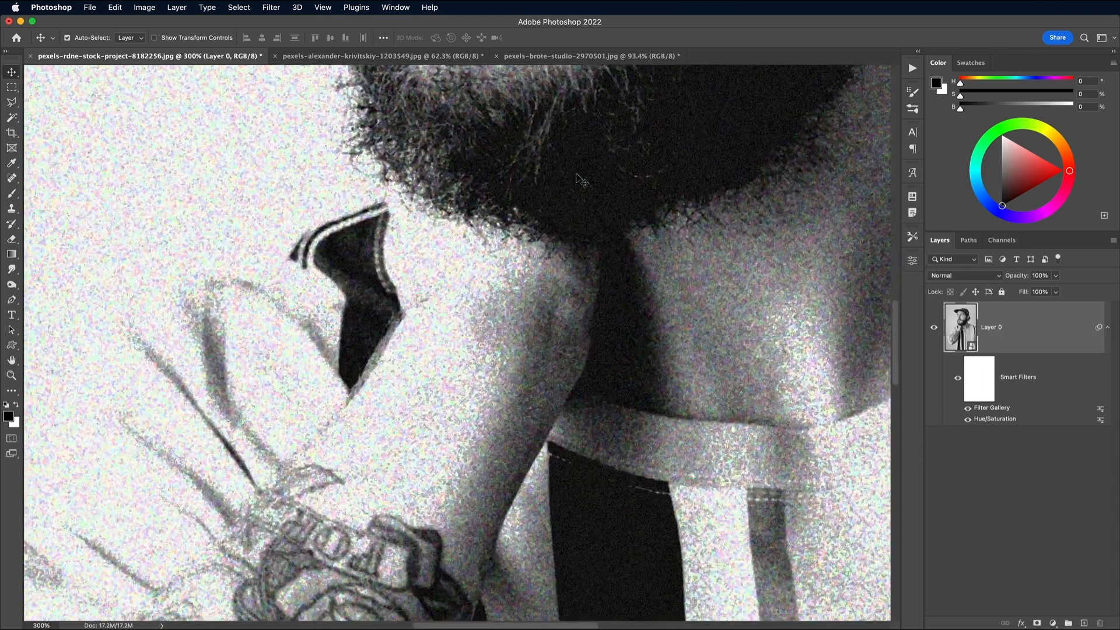
pyautogui.press('super+minus')
pyautogui.press('super+minus')
pyautogui.press('super+minus')
pyautogui.press('super+minus')
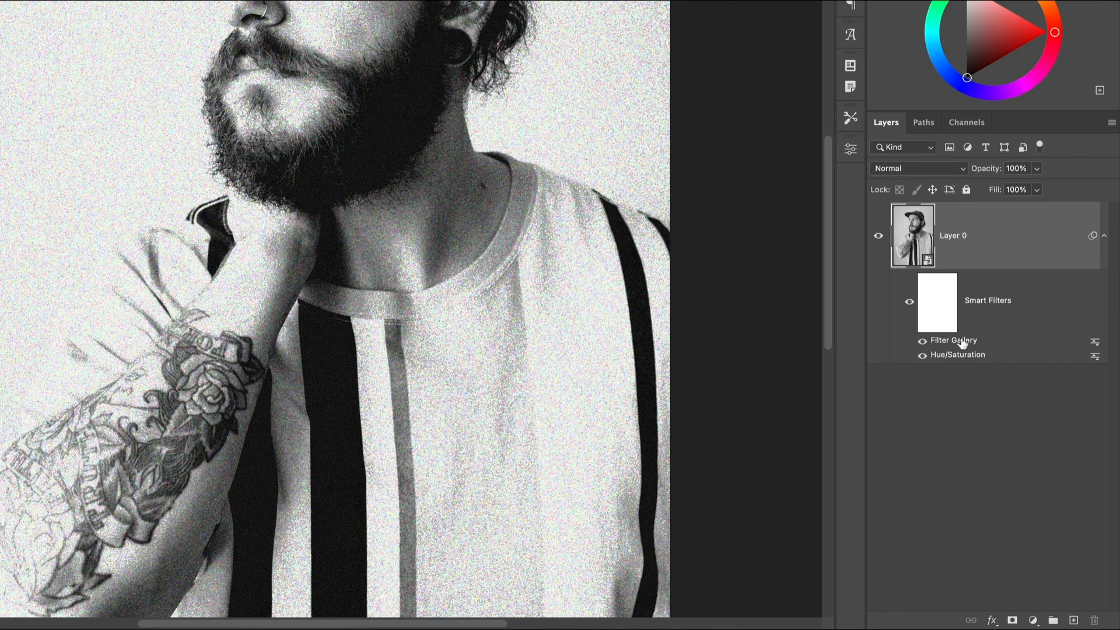
# Try placing the Filter Gallery effect below Hue/Saturation in the smart filter stack, and undo the reordering.
pyautogui.moveTo(961, 343); pyautogui.dragTo(963, 373)
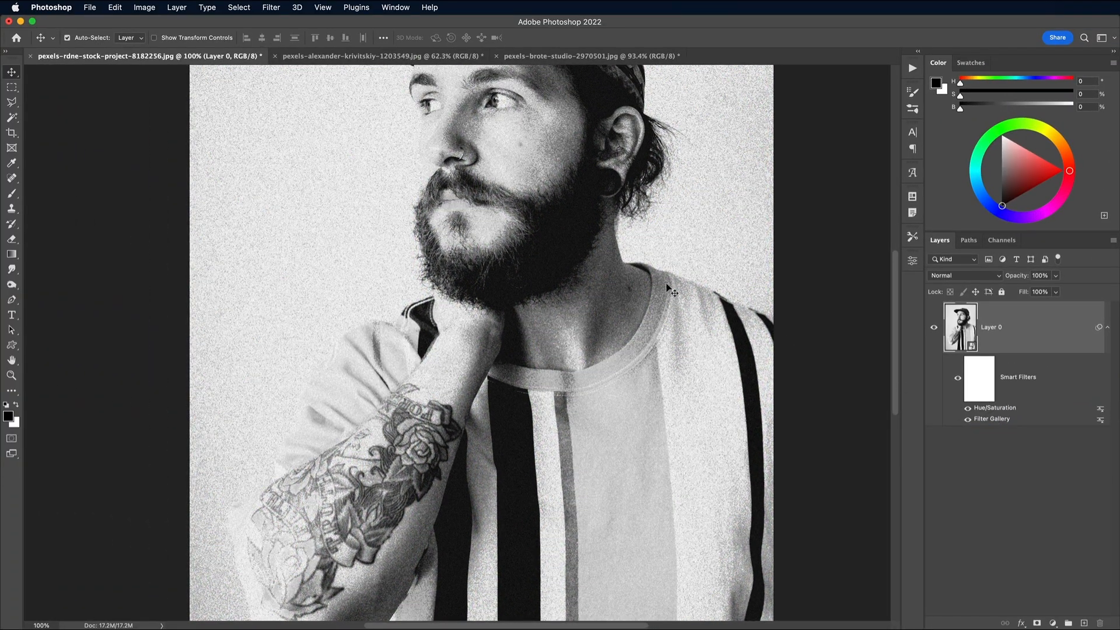
pyautogui.scroll(3, 669, 289)
pyautogui.click(115, 7)
pyautogui.click(124, 23)
# Add a second Hue/Saturation smart filter with saturation -100 on top of the grain and check the whole image.
pyautogui.click(140, 7)
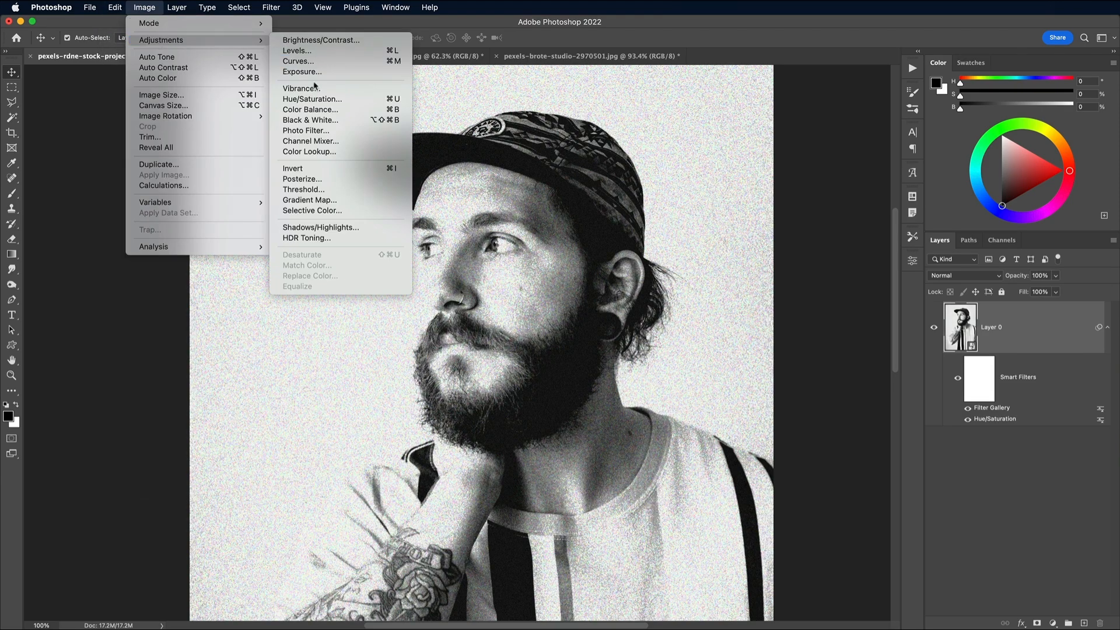
pyautogui.click(312, 99)
pyautogui.moveTo(719, 310); pyautogui.dragTo(638, 314)
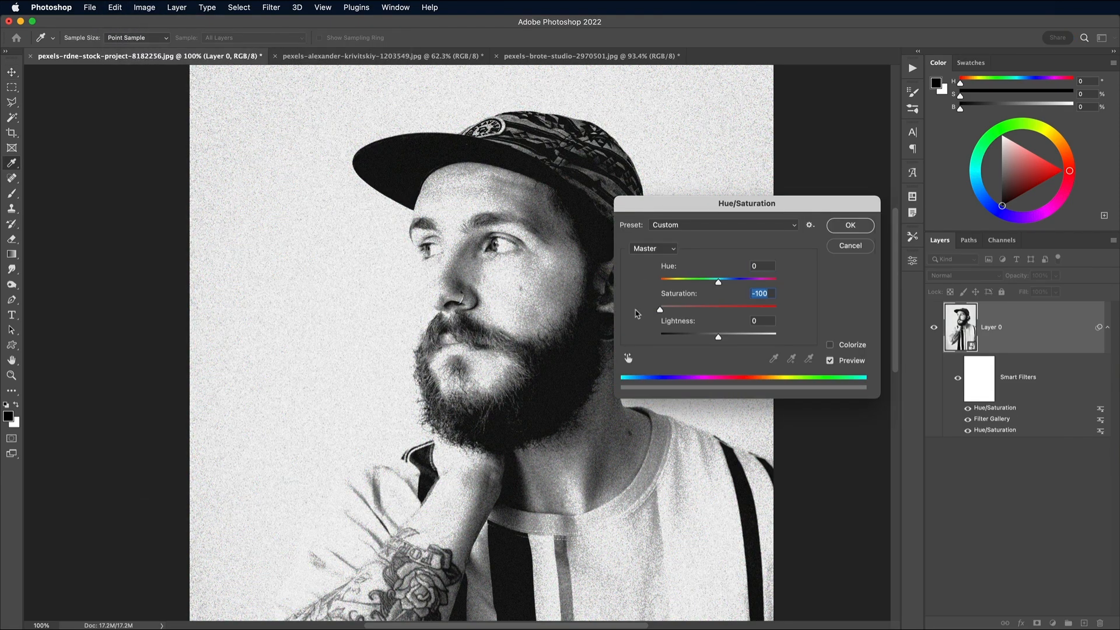
pyautogui.click(845, 227)
pyautogui.press('super+plus')
pyautogui.press('super+plus')
pyautogui.press('super+minus')
pyautogui.press('super+minus')
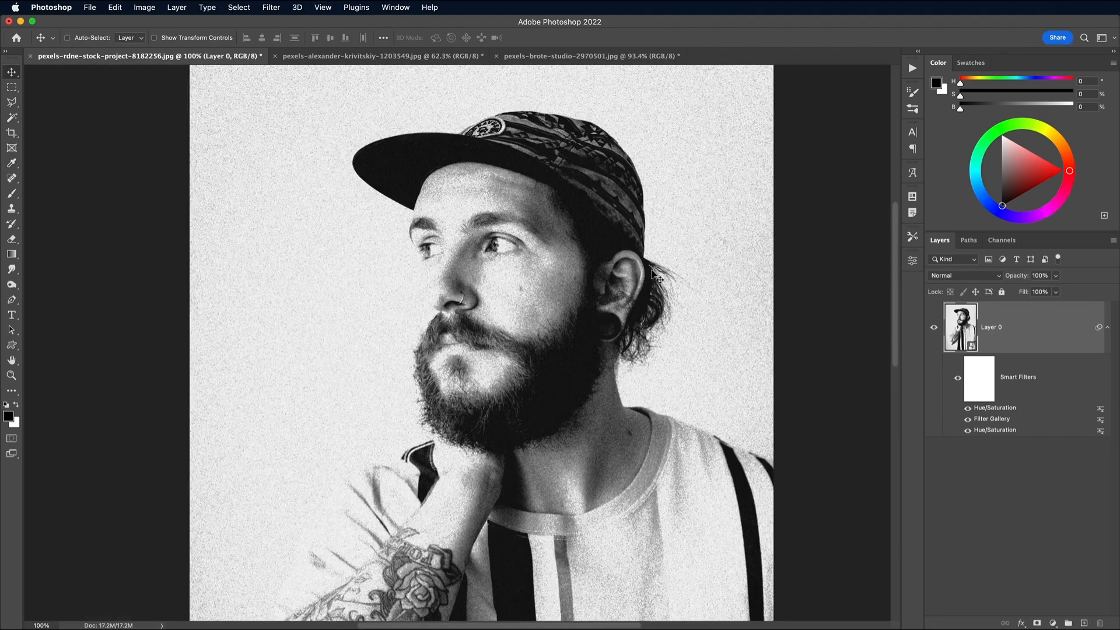
pyautogui.press('super+minus')
pyautogui.press('super+0')
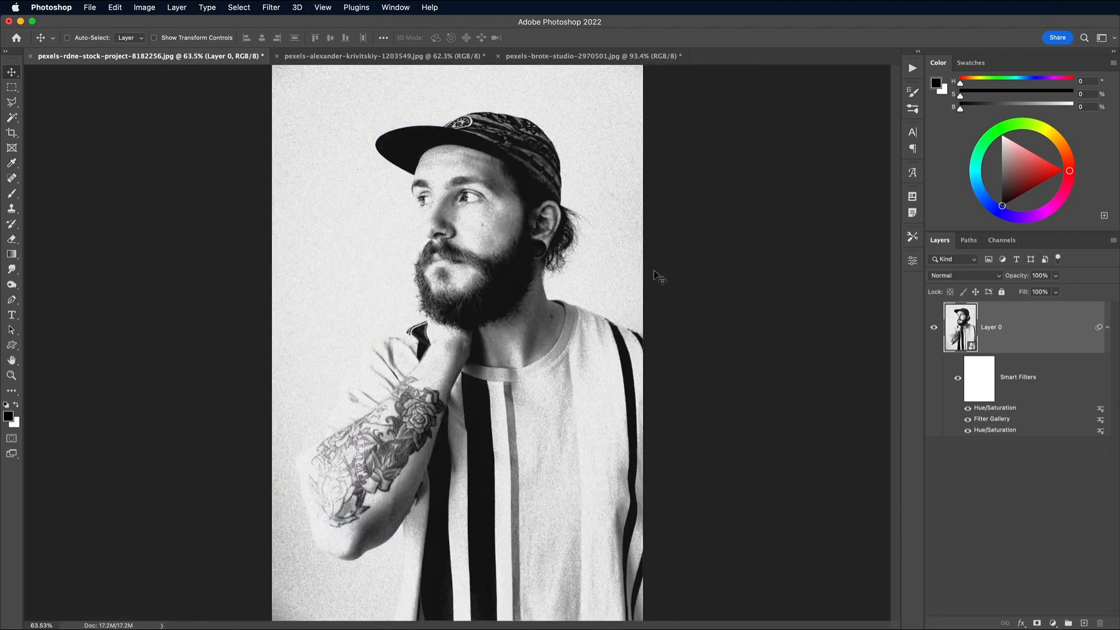
# In the long-haired woman's portrait document, convert the Background to a smart object and fully desaturate it with Hue/Saturation.
pyautogui.click(416, 57)
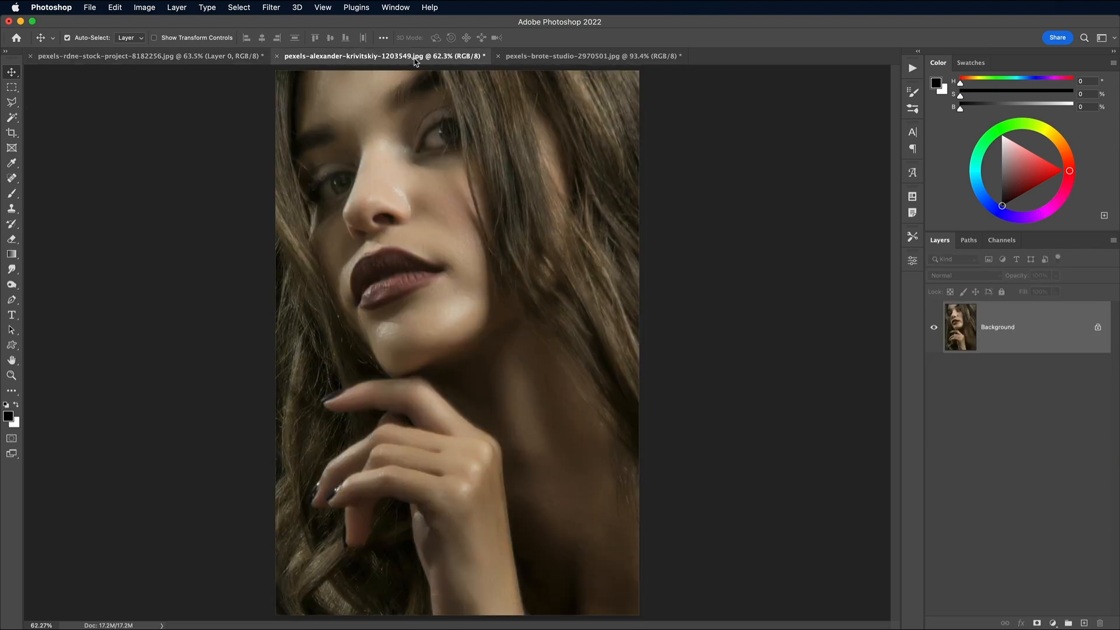
pyautogui.rightClick(1000, 318)
pyautogui.click(1022, 421)
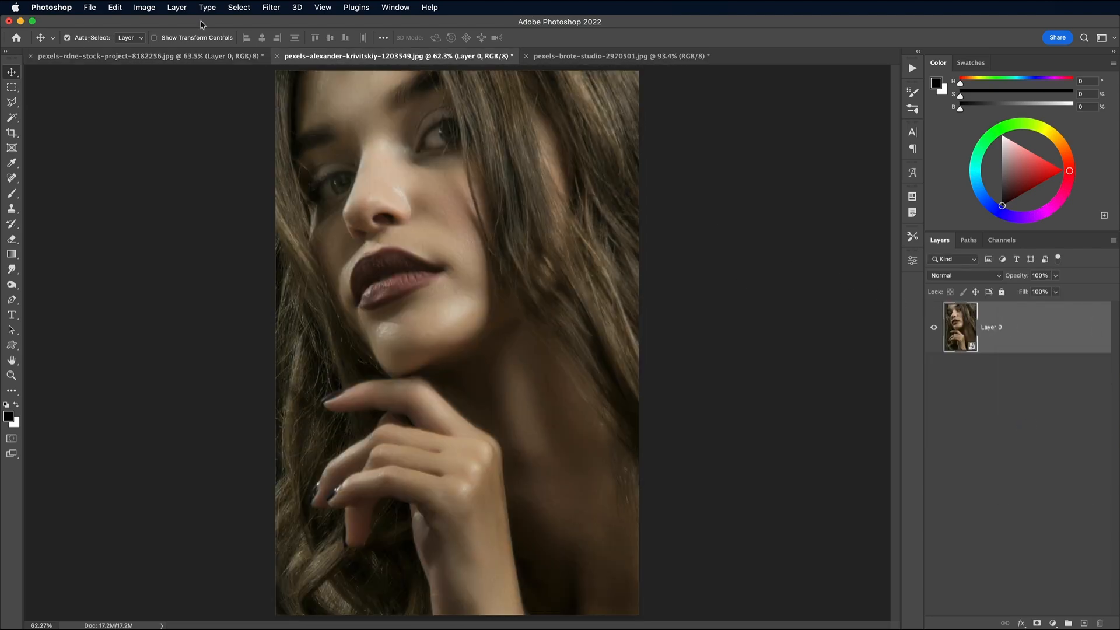
pyautogui.click(144, 7)
pyautogui.moveTo(160, 40)
pyautogui.click(327, 100)
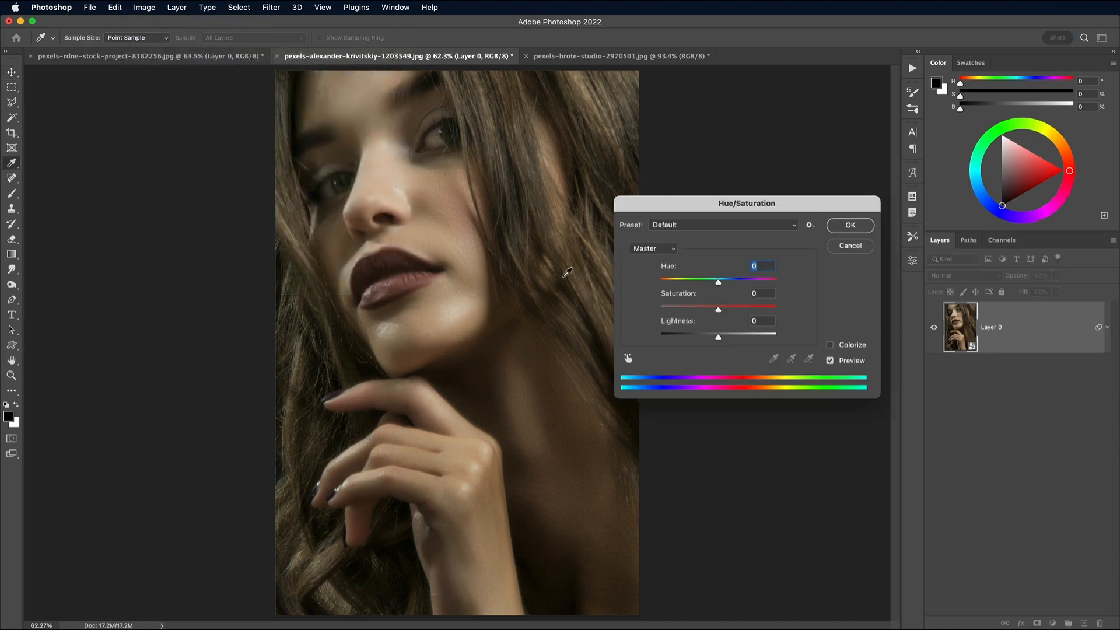
pyautogui.moveTo(685, 312); pyautogui.dragTo(626, 311)
pyautogui.click(841, 227)
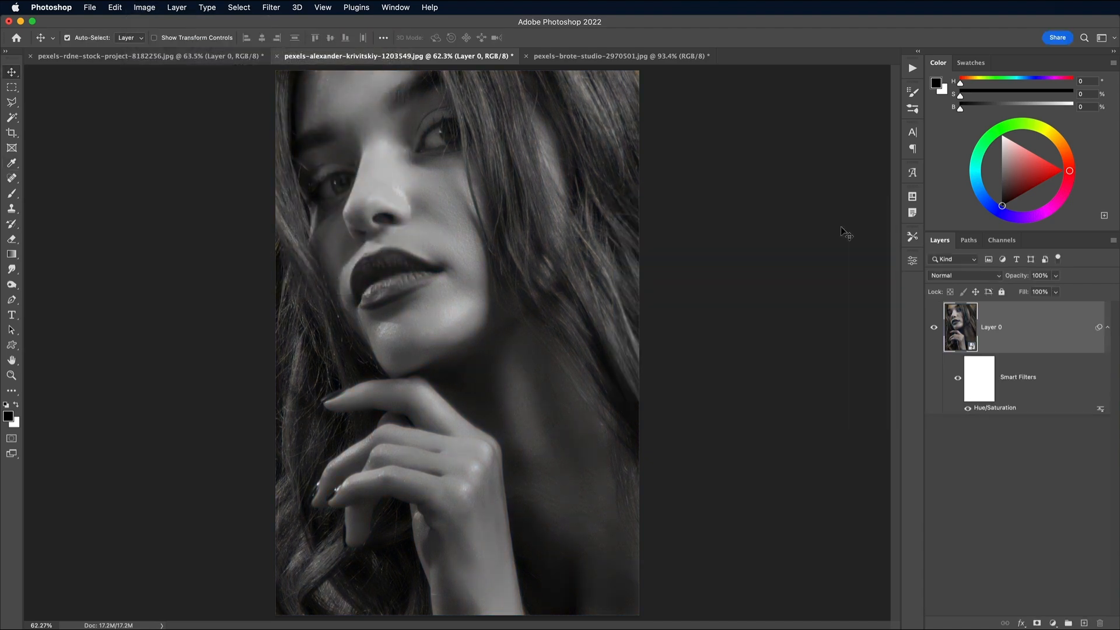
# Add the Filter Gallery effects to the long-haired woman's portrait and switch its Grain effect to the Horizontal type.
pyautogui.click(270, 7)
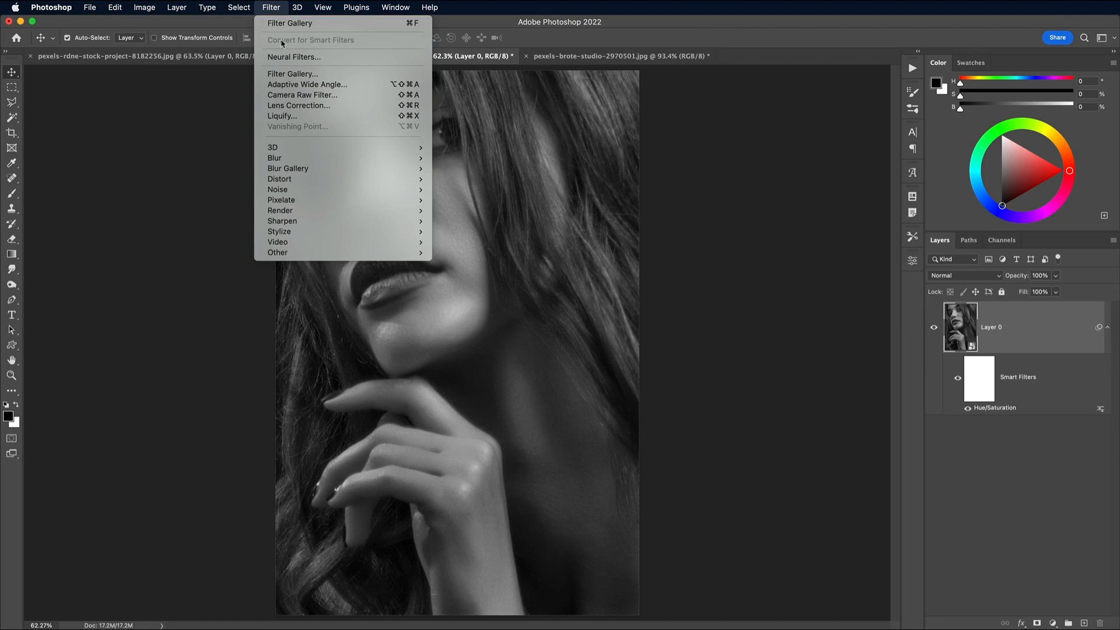
pyautogui.click(292, 74)
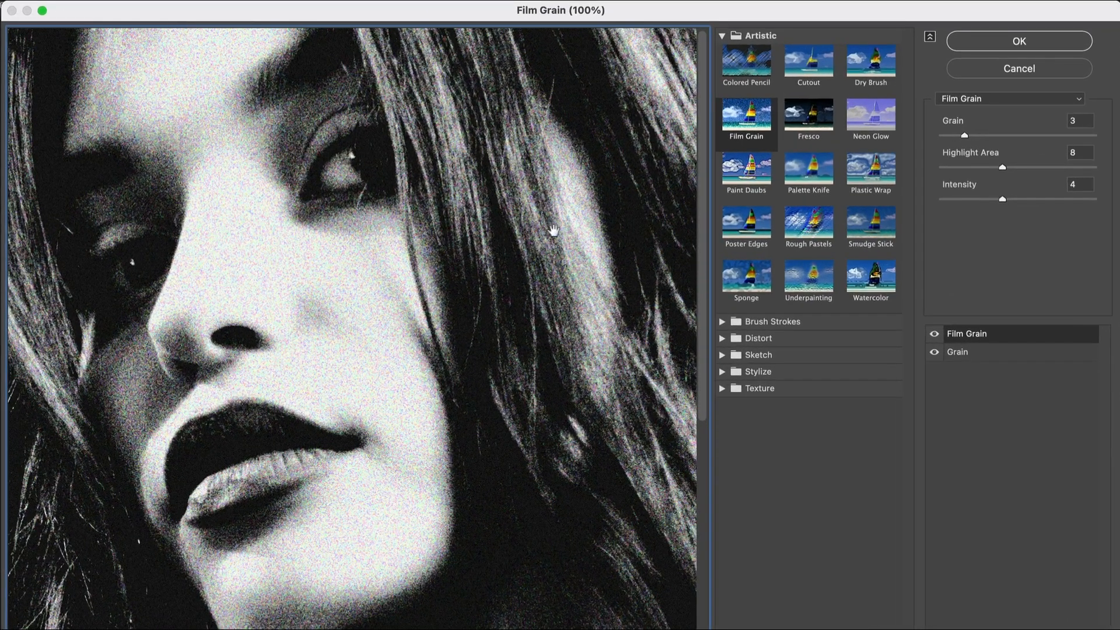
pyautogui.click(985, 352)
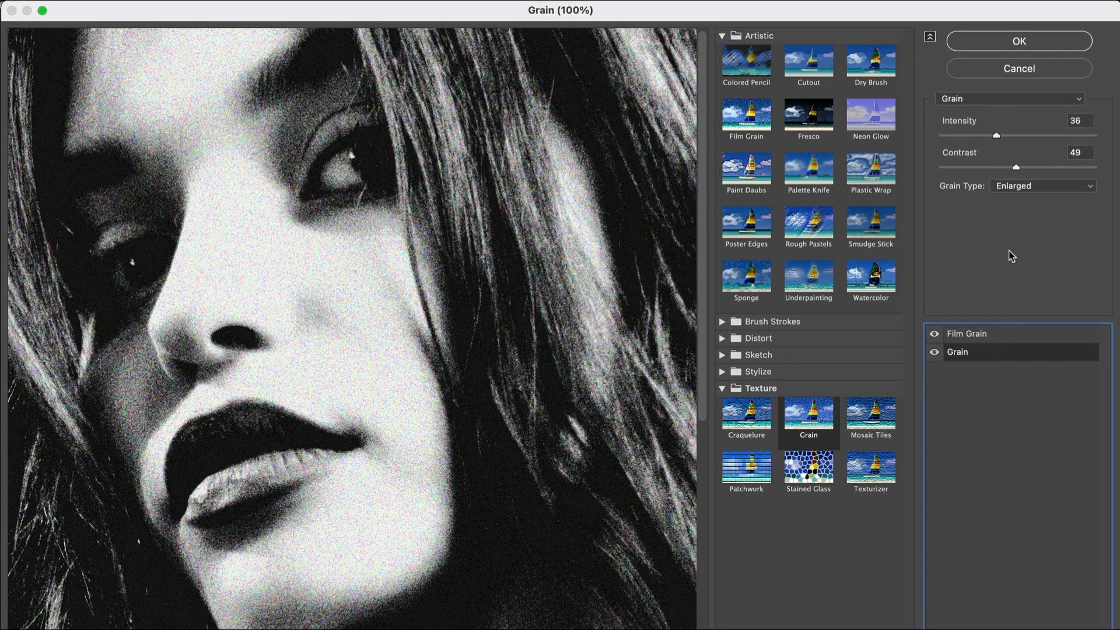
pyautogui.click(1028, 192)
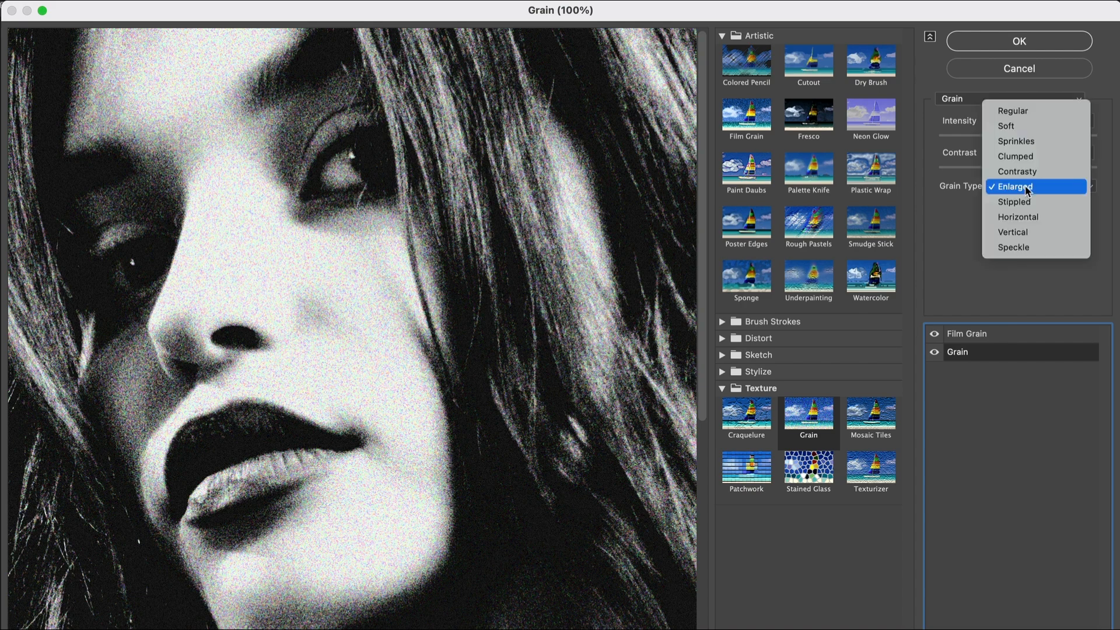
pyautogui.click(1024, 217)
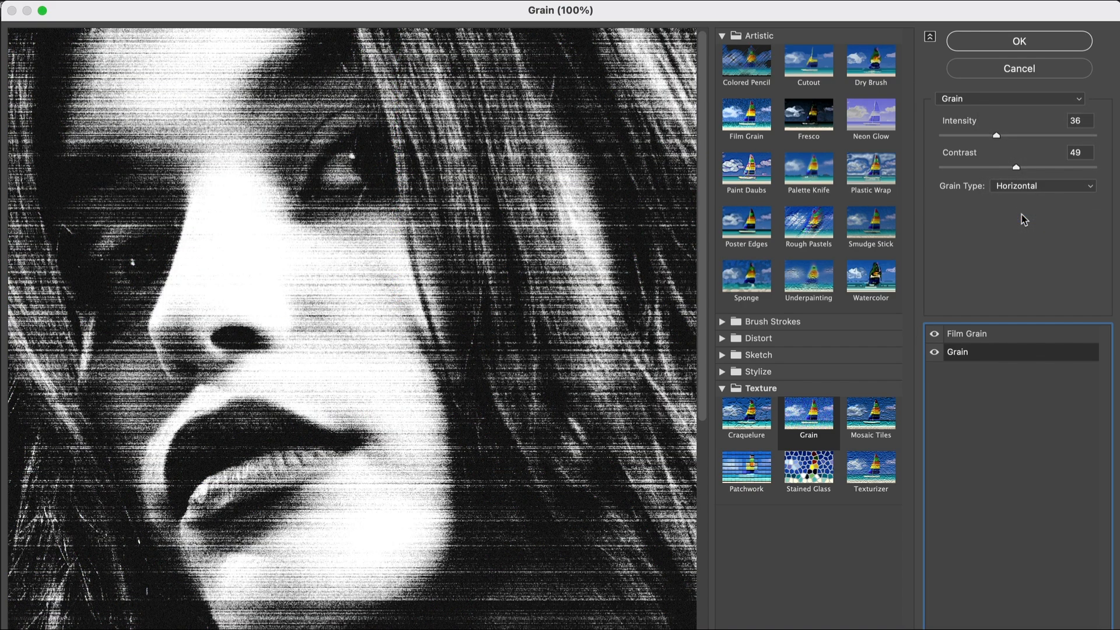
# Reduce the horizontal Grain effect's intensity to 15 and its contrast to 41.
pyautogui.keyDown('alt'); pyautogui.click(519, 313); pyautogui.keyUp('alt')
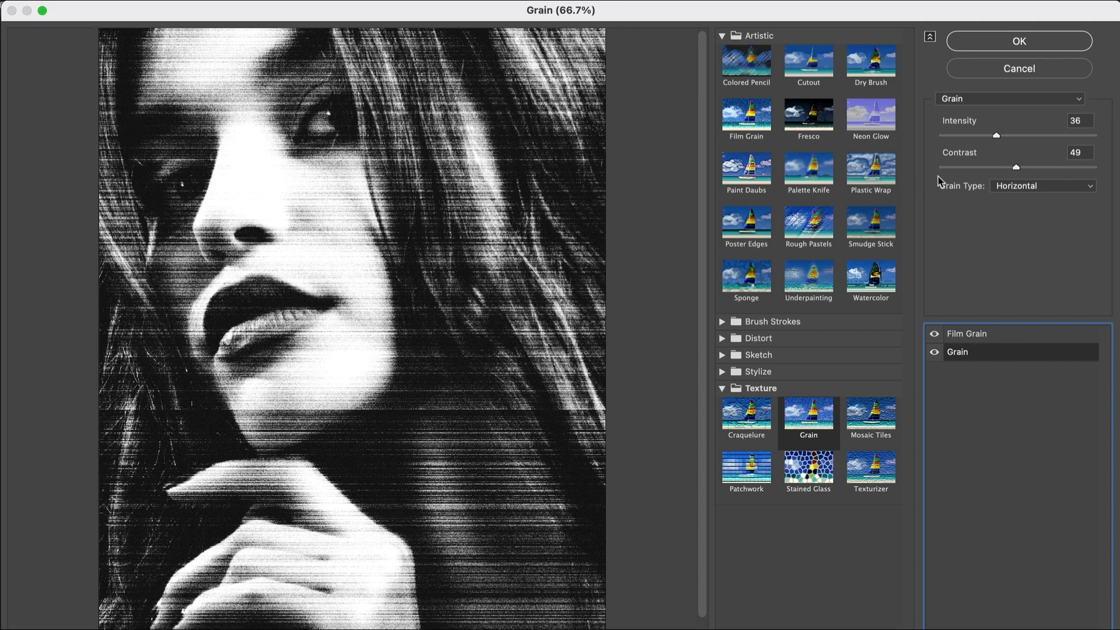
pyautogui.moveTo(997, 136); pyautogui.dragTo(964, 136)
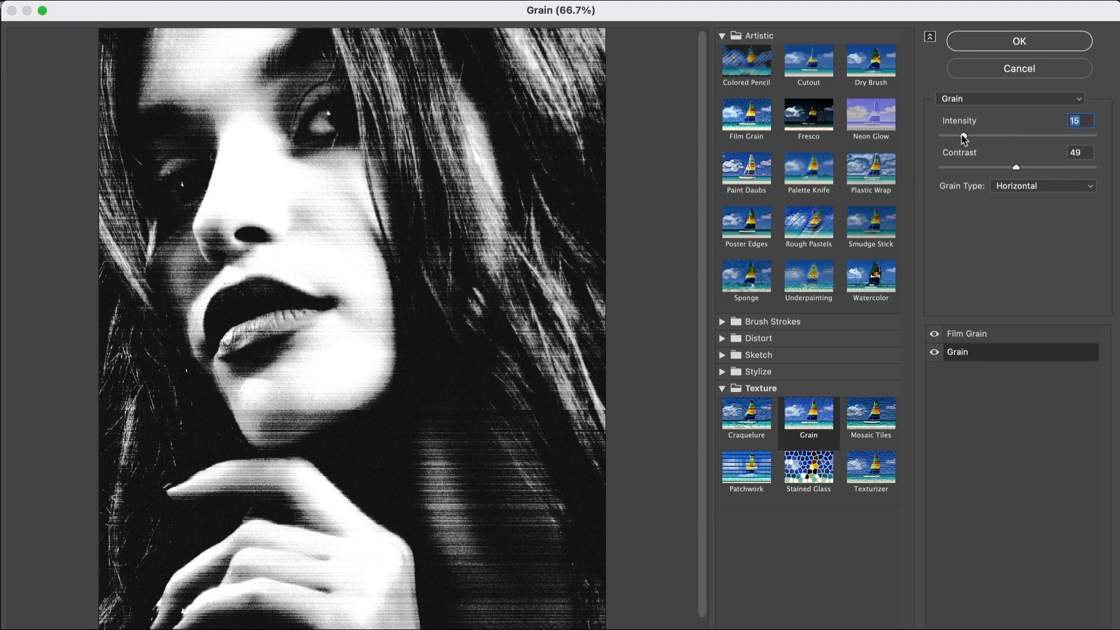
pyautogui.moveTo(1017, 170)
pyautogui.mouseDown()
pyautogui.moveTo(972, 170)
pyautogui.moveTo(1004, 171)
pyautogui.mouseUp()
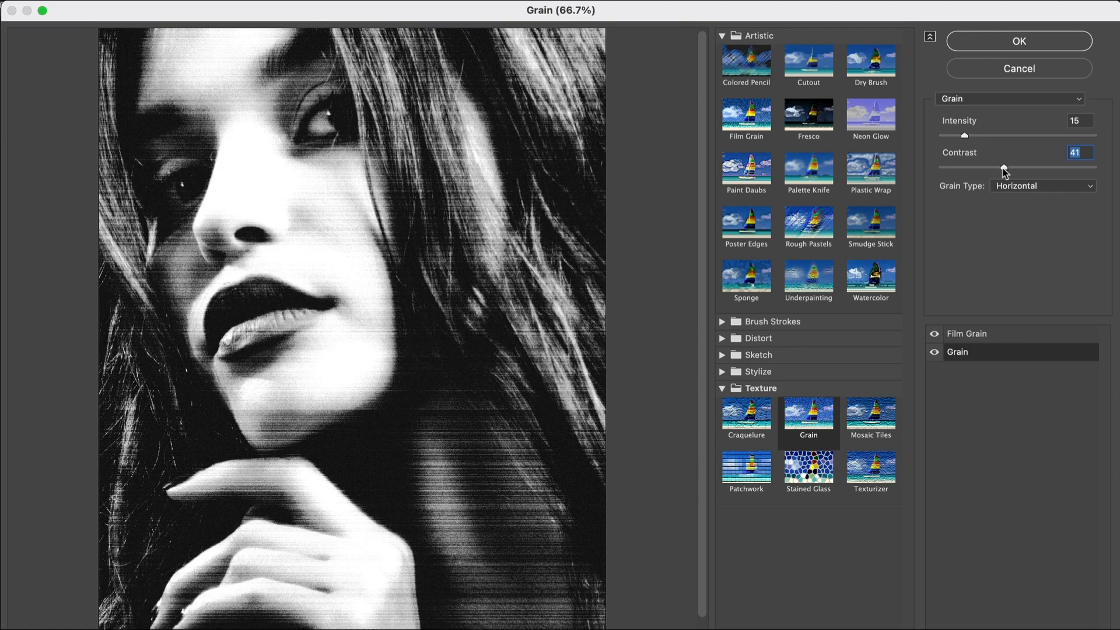
# Raise the Grain intensity to 20, set Film Grain to grain 4, highlight area 4 and intensity 4, and apply the filters.
pyautogui.moveTo(964, 136); pyautogui.dragTo(969, 170)
pyautogui.click(972, 334)
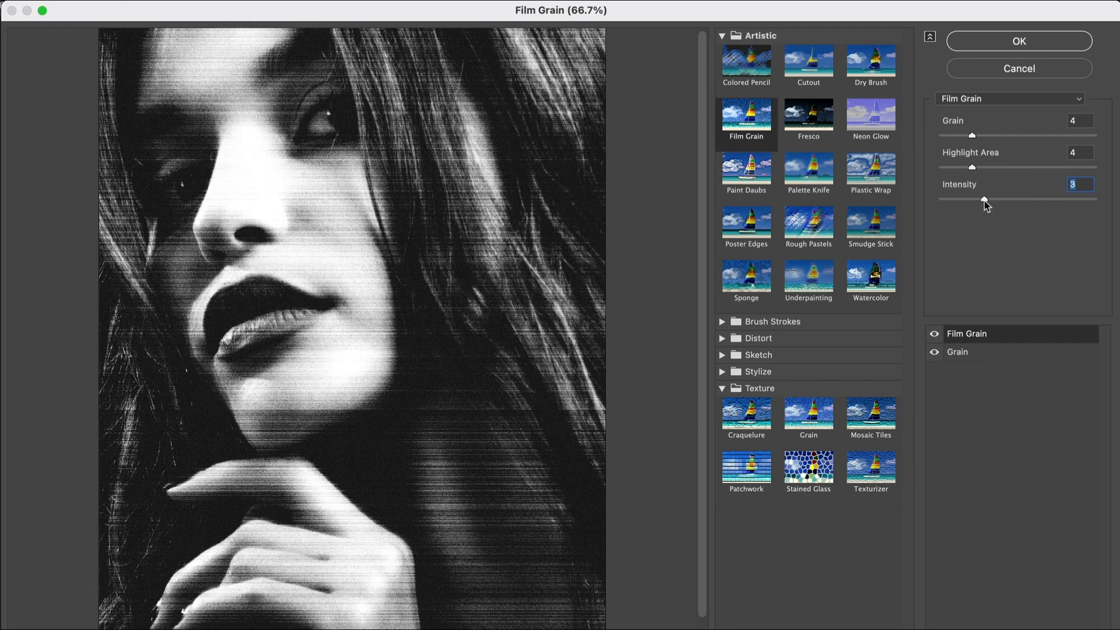
pyautogui.press('Return')
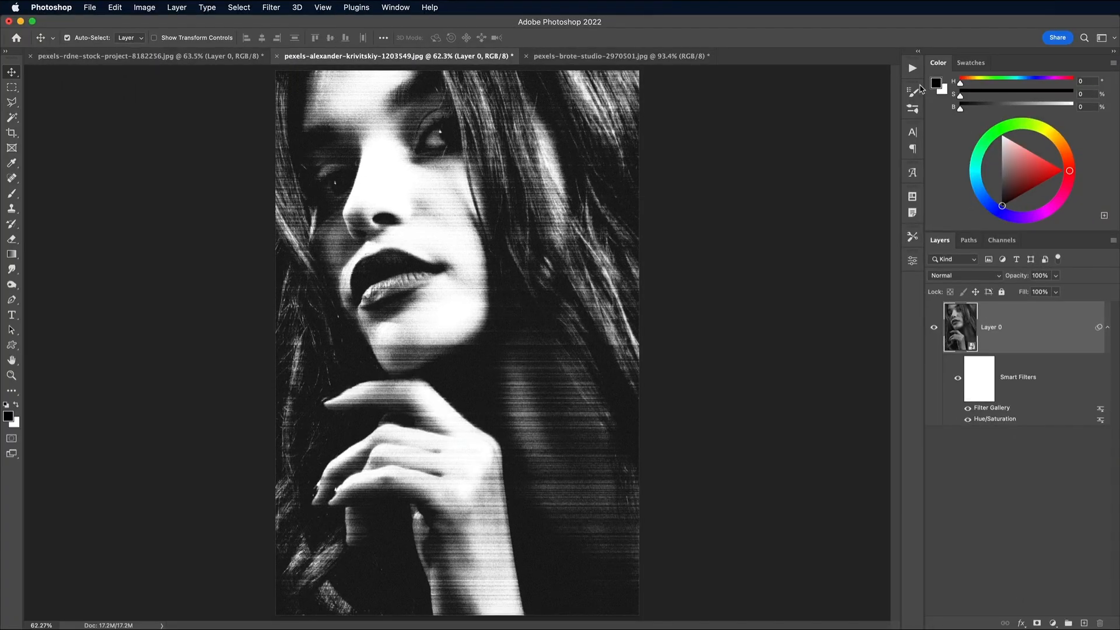
# In the clown portrait document, convert the Background to a smart object and fully desaturate it with Hue/Saturation.
pyautogui.click(623, 57)
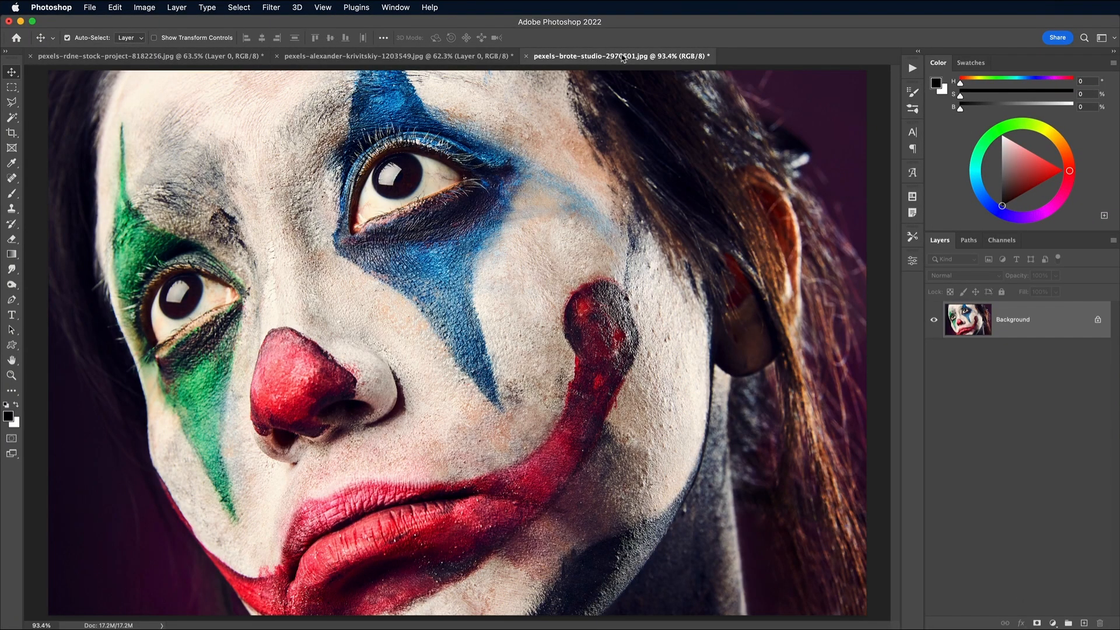
pyautogui.rightClick(1050, 315)
pyautogui.click(1082, 421)
pyautogui.click(144, 7)
pyautogui.moveTo(251, 40)
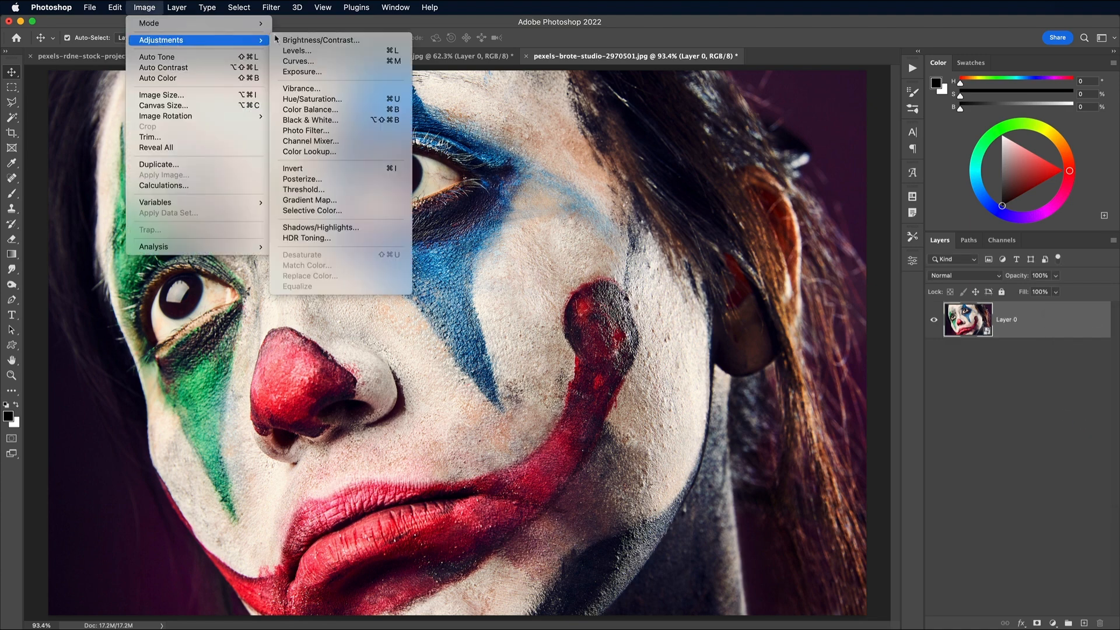
pyautogui.click(330, 100)
pyautogui.moveTo(717, 312); pyautogui.dragTo(653, 311)
pyautogui.click(832, 226)
# Add the Filter Gallery effects to the clown portrait and switch its Grain effect to the Vertical type.
pyautogui.click(266, 7)
pyautogui.click(292, 74)
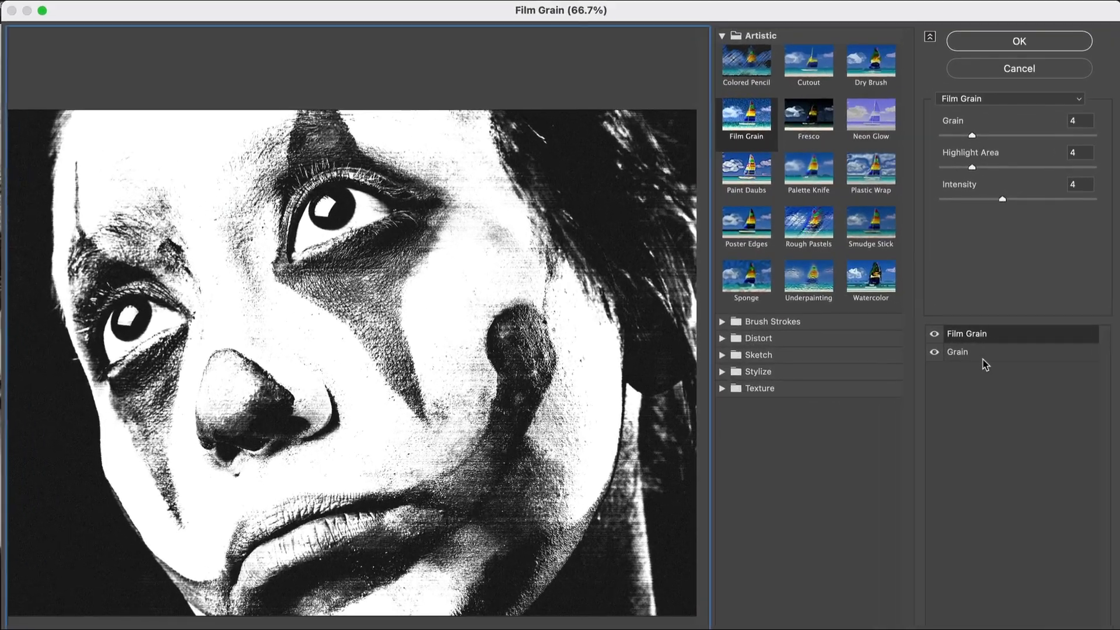
pyautogui.click(915, 326)
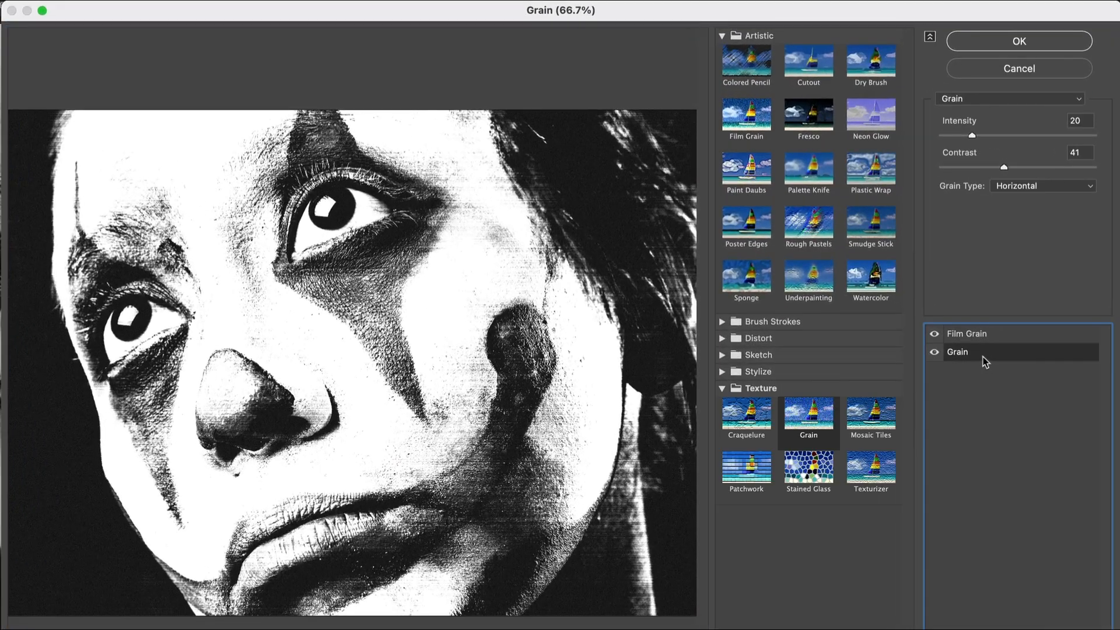
pyautogui.click(1027, 187)
pyautogui.click(1025, 200)
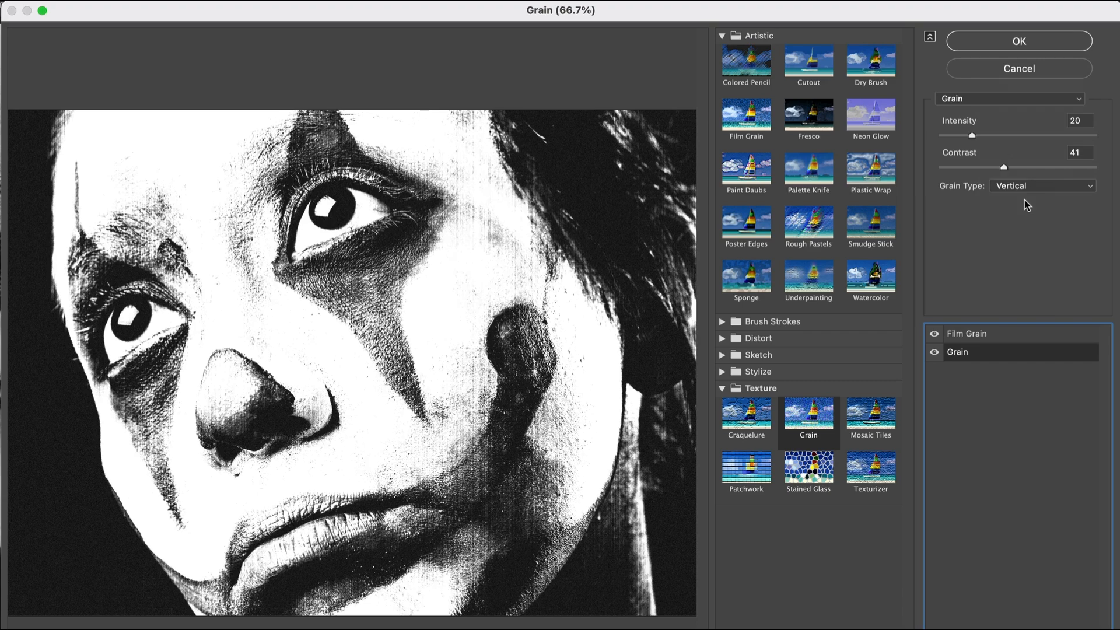
# Set the vertical Grain to intensity 37 and contrast 39, and reduce Film Grain's highlight area and intensity.
pyautogui.moveTo(972, 135); pyautogui.dragTo(1000, 170)
pyautogui.click(969, 334)
pyautogui.moveTo(972, 135); pyautogui.dragTo(919, 169)
pyautogui.moveTo(1003, 199); pyautogui.dragTo(961, 204)
pyautogui.click(988, 134)
# Set the vertical Grain effect to intensity 45 and contrast 44, and apply the Filter Gallery.
pyautogui.click(974, 351)
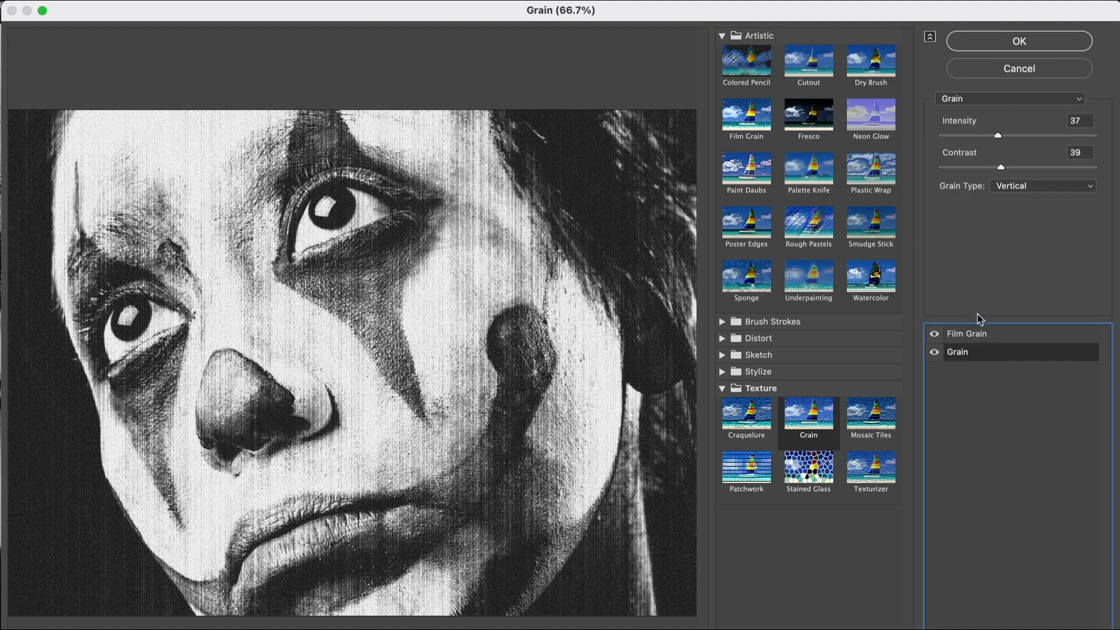
pyautogui.moveTo(1048, 133); pyautogui.dragTo(1009, 170)
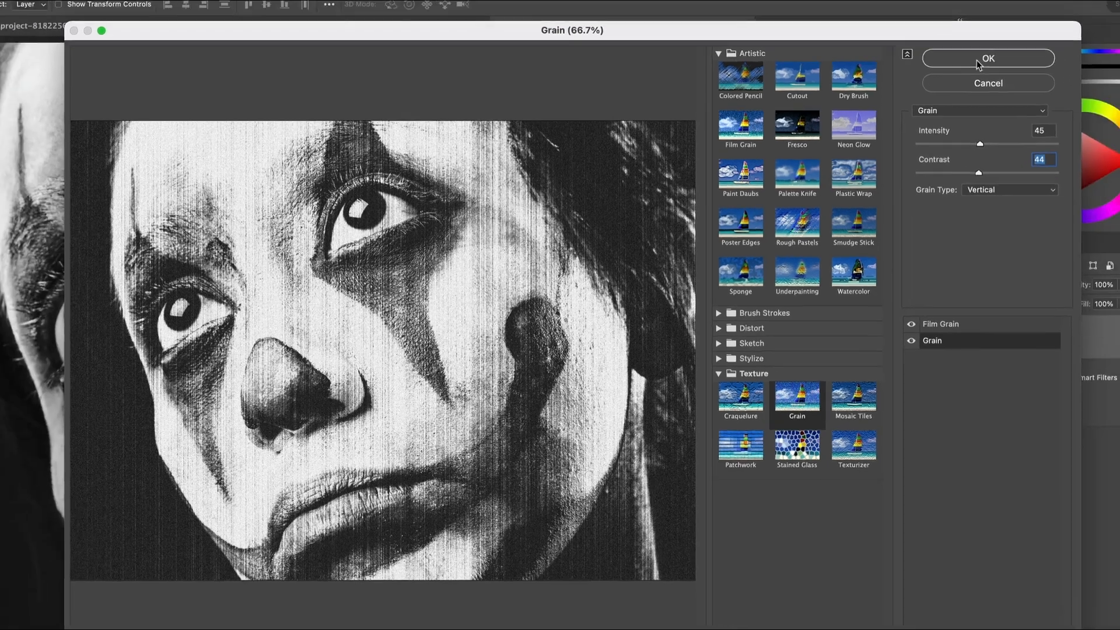
pyautogui.click(1019, 40)
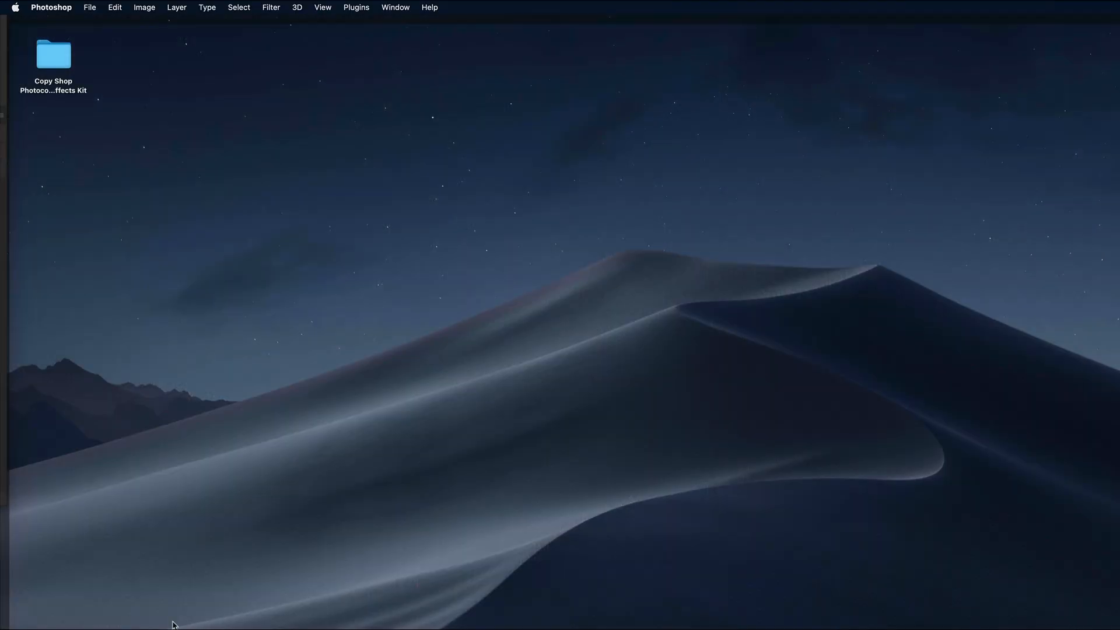
# Open Creased Paper.jpg from the Copy Shop kit's Paper Effects Textures folder and copy it into the clown portrait as a new layer.
pyautogui.doubleClick(53, 57)
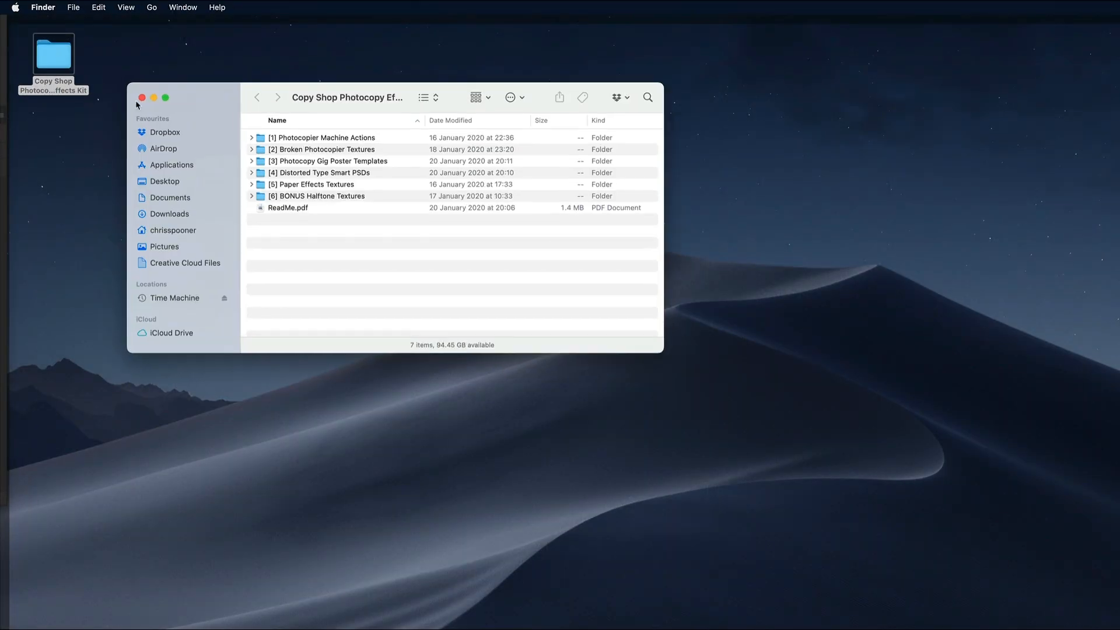
pyautogui.doubleClick(299, 183)
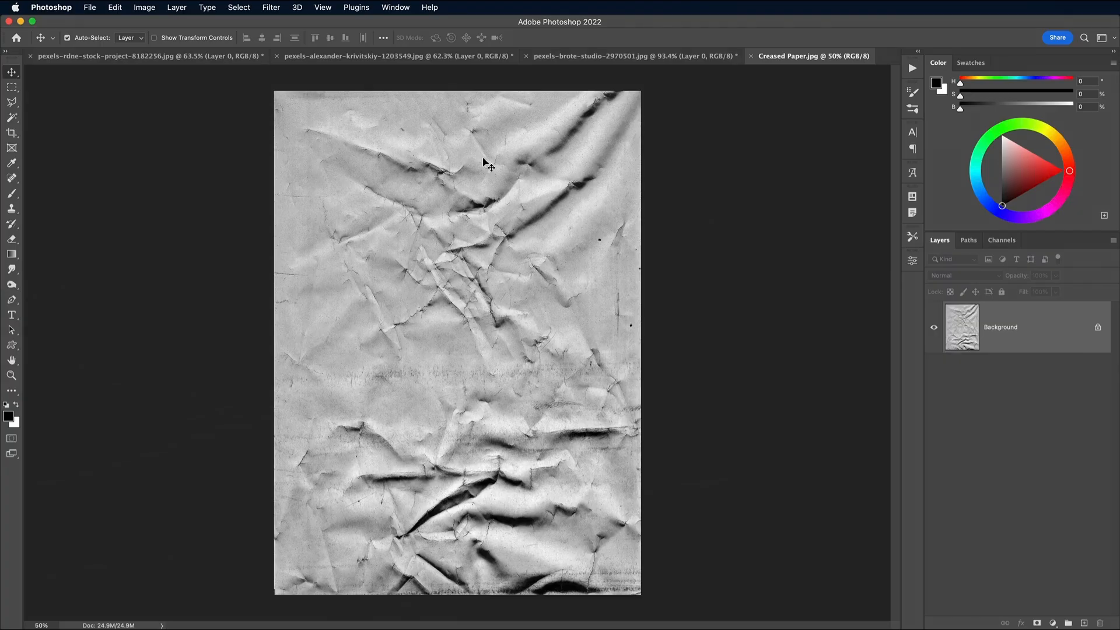
pyautogui.press('super+w')
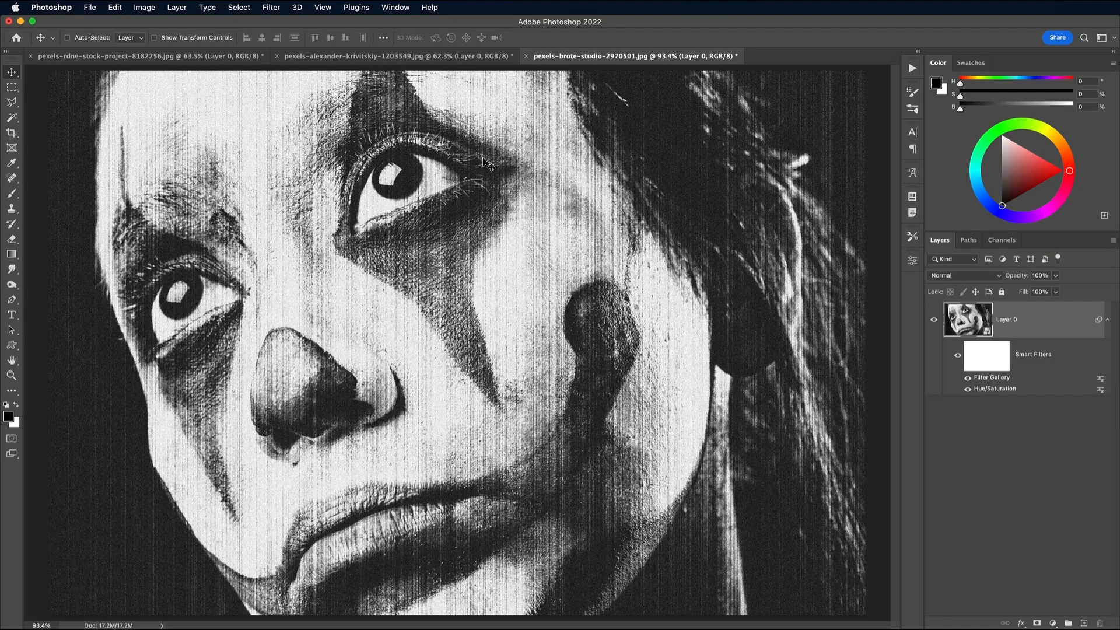
pyautogui.press('super+v')
pyautogui.press('super+minus')
pyautogui.press('super+minus')
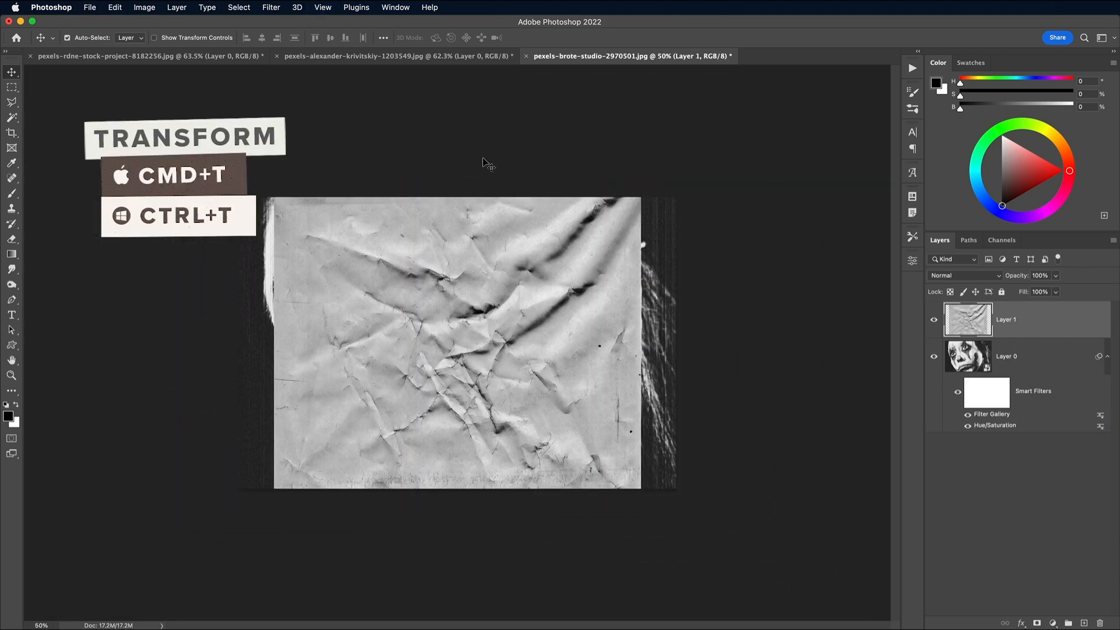
# Rotate, move and scale the creased paper layer so it covers the whole clown portrait.
pyautogui.press('super+t')
pyautogui.moveTo(493, 175); pyautogui.dragTo(696, 429)
pyautogui.moveTo(619, 420); pyautogui.dragTo(618, 306)
pyautogui.moveTo(307, 174); pyautogui.dragTo(559, 529)
pyautogui.moveTo(440, 360); pyautogui.dragTo(470, 359)
pyautogui.press('Return')
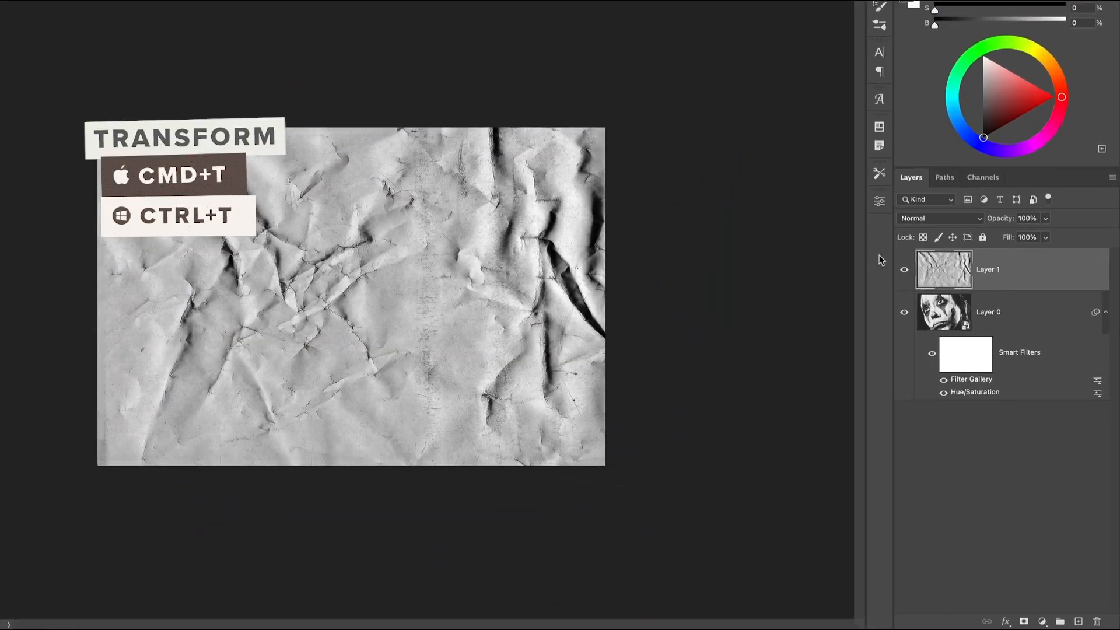
# Set the creased paper layer's blend mode to Multiply and refine its size and placement over the face.
pyautogui.click(939, 218)
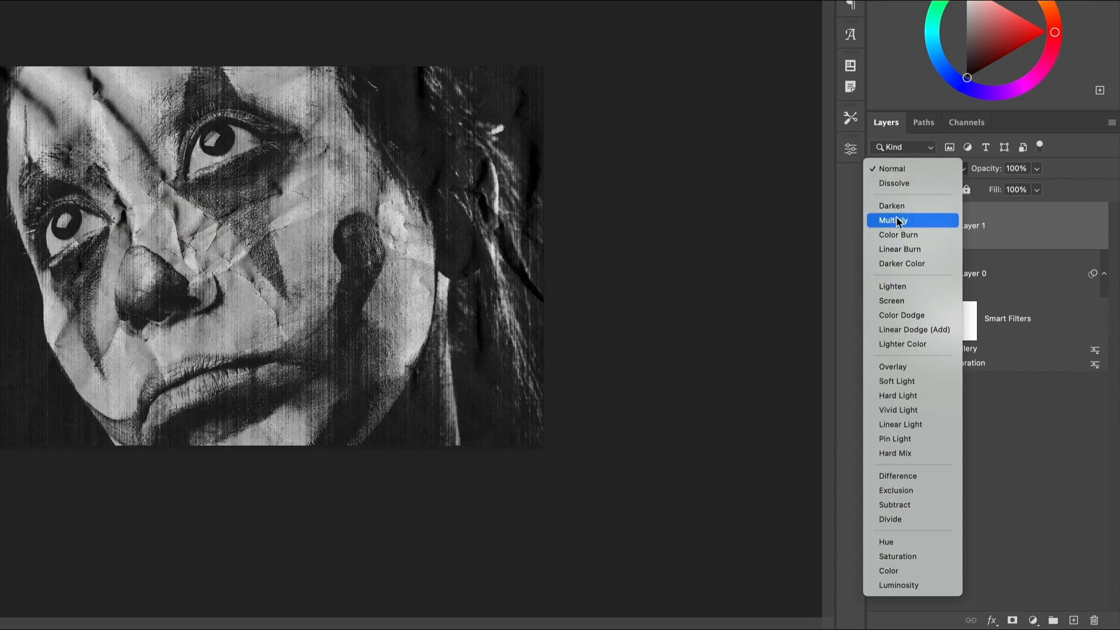
pyautogui.click(920, 262)
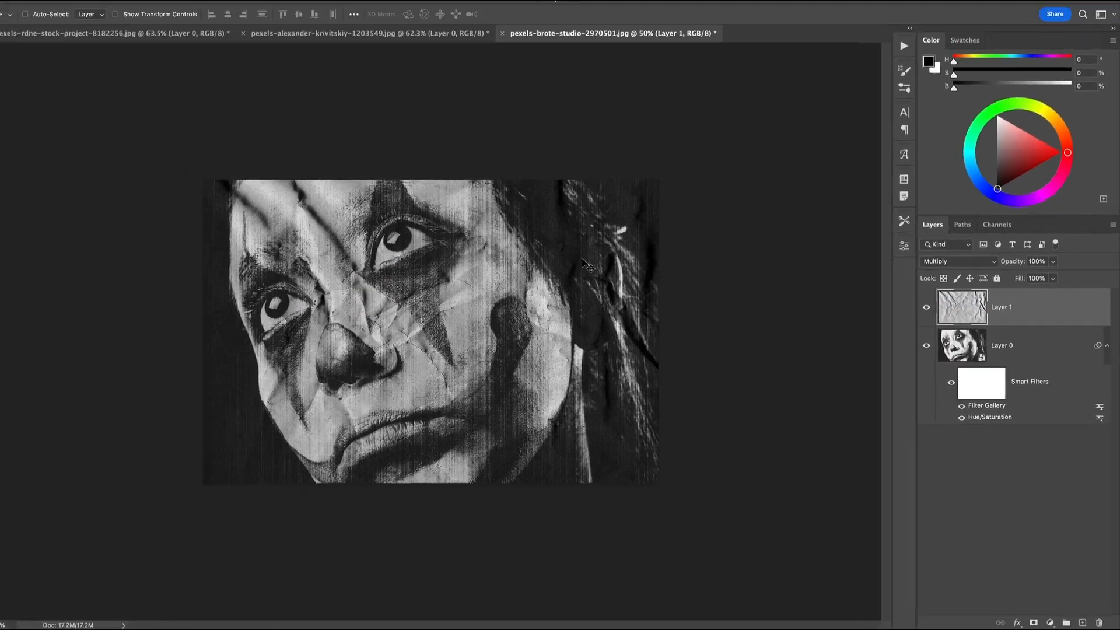
pyautogui.press('super+plus')
pyautogui.press('super+t')
pyautogui.moveTo(601, 315); pyautogui.dragTo(583, 274)
pyautogui.press('Return')
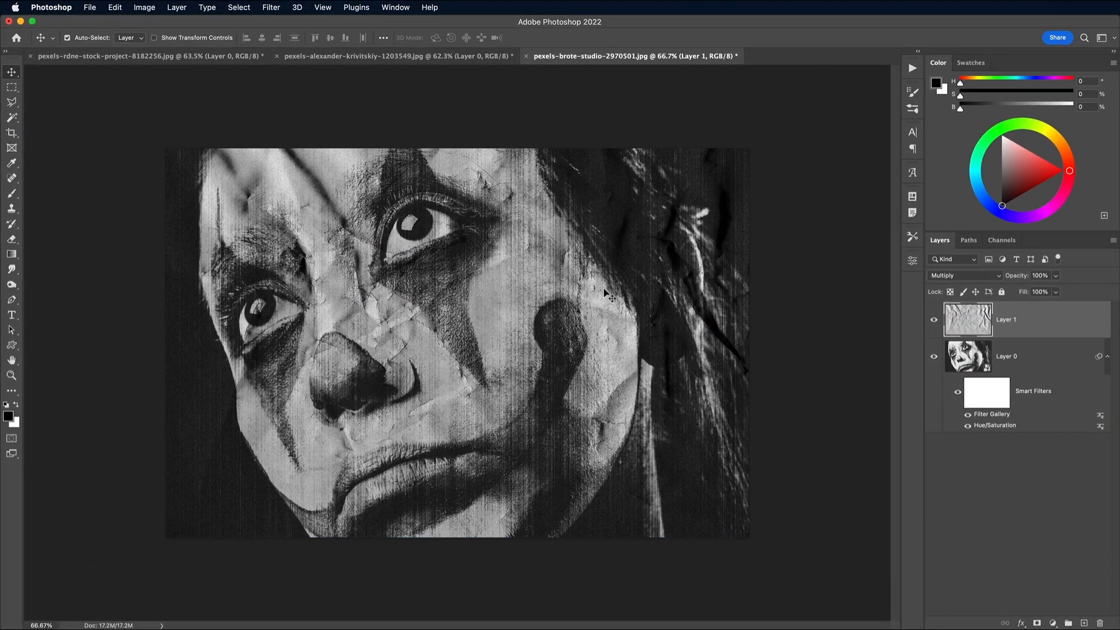
# For the long-haired woman's portrait, open Folded Paper Thirds.jpg from the texture kit and select the whole image.
pyautogui.click(398, 56)
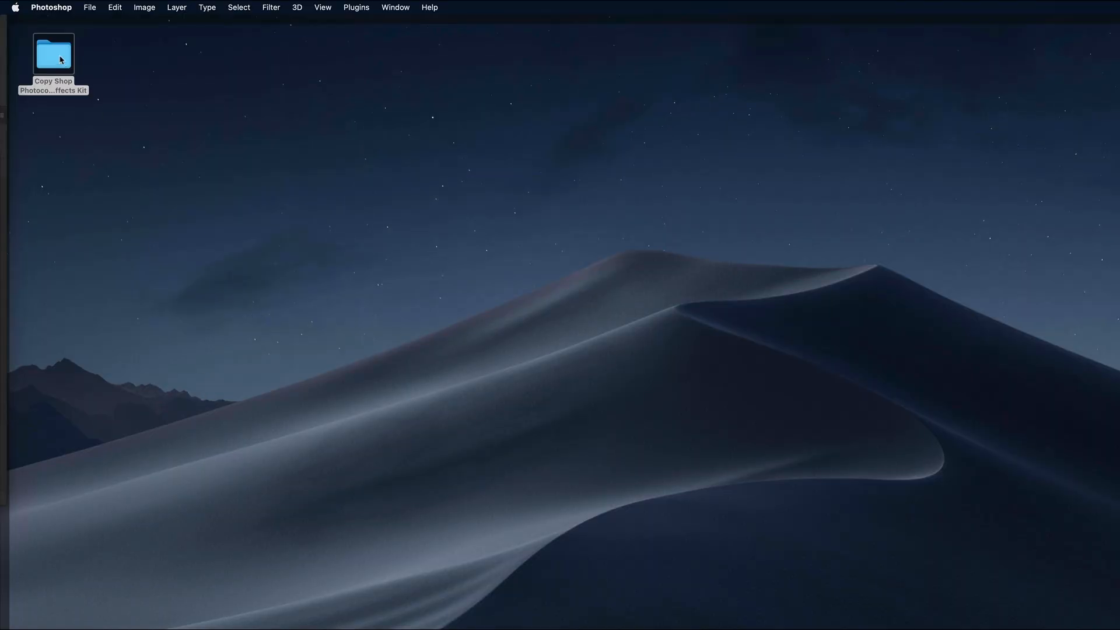
pyautogui.doubleClick(54, 54)
pyautogui.doubleClick(306, 201)
pyautogui.rightClick(312, 178)
pyautogui.click(512, 241)
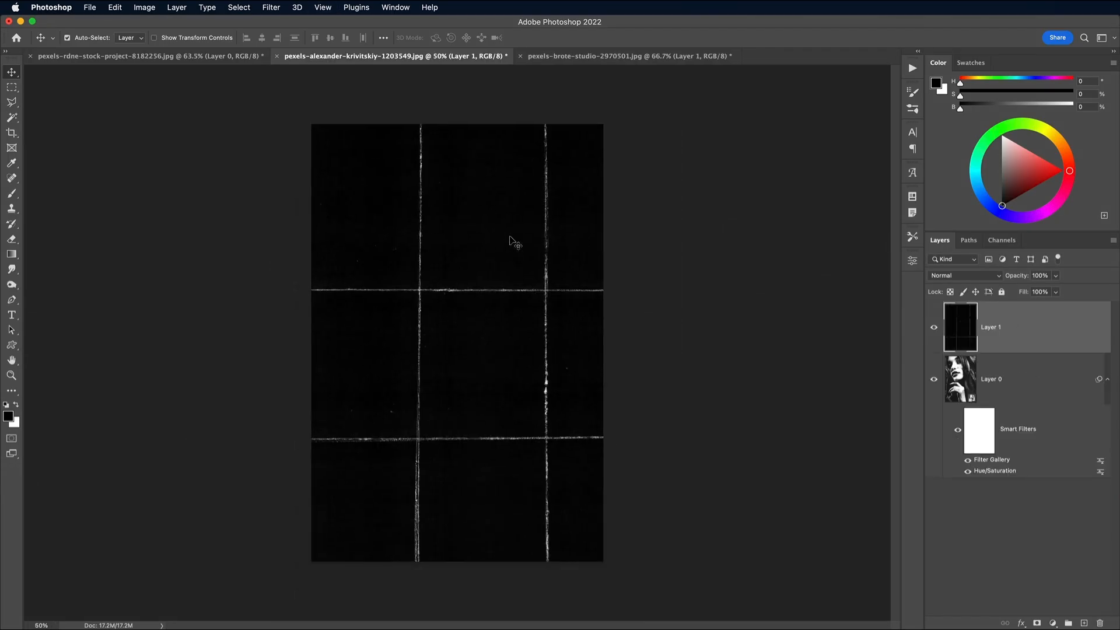
# Place the folded paper texture in the woman's portrait and scale it to the 2000 × 3000 px canvas.
pyautogui.hotkey('ctrl', 't')
pyautogui.moveTo(628, 574); pyautogui.dragTo(583, 517)
pyautogui.moveTo(525, 374); pyautogui.dragTo(535, 417)
pyautogui.moveTo(595, 145); pyautogui.dragTo(610, 120)
pyautogui.moveTo(296, 121); pyautogui.dragTo(309, 122)
pyautogui.moveTo(618, 565); pyautogui.dragTo(607, 566)
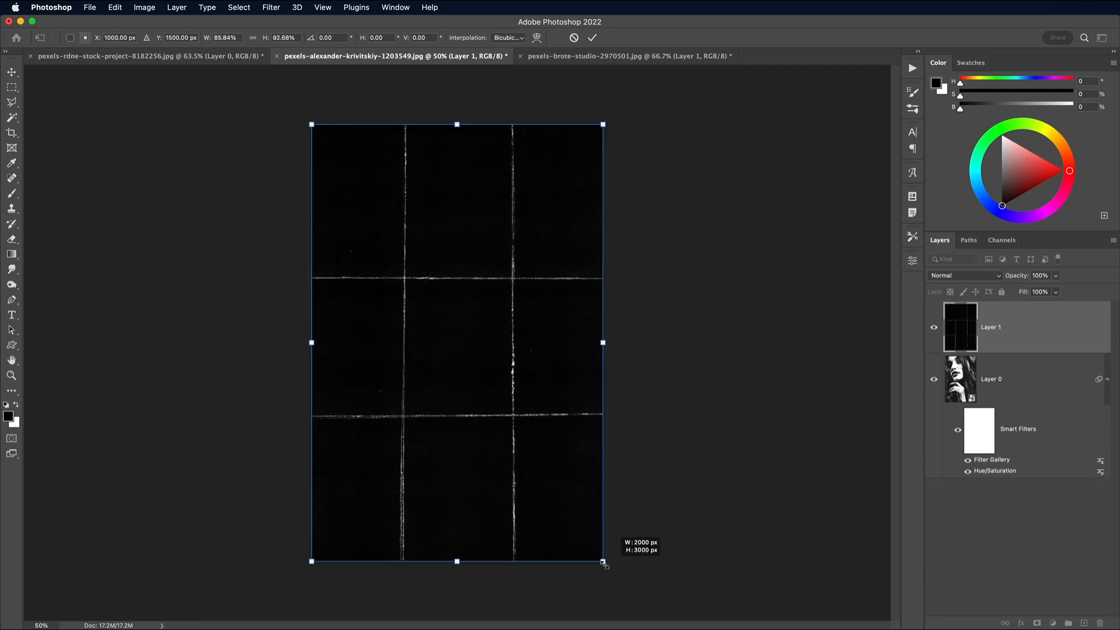
pyautogui.press('Return')
# Blend the folded paper layer with Lighten and check the creases over the whole portrait.
pyautogui.click(966, 275)
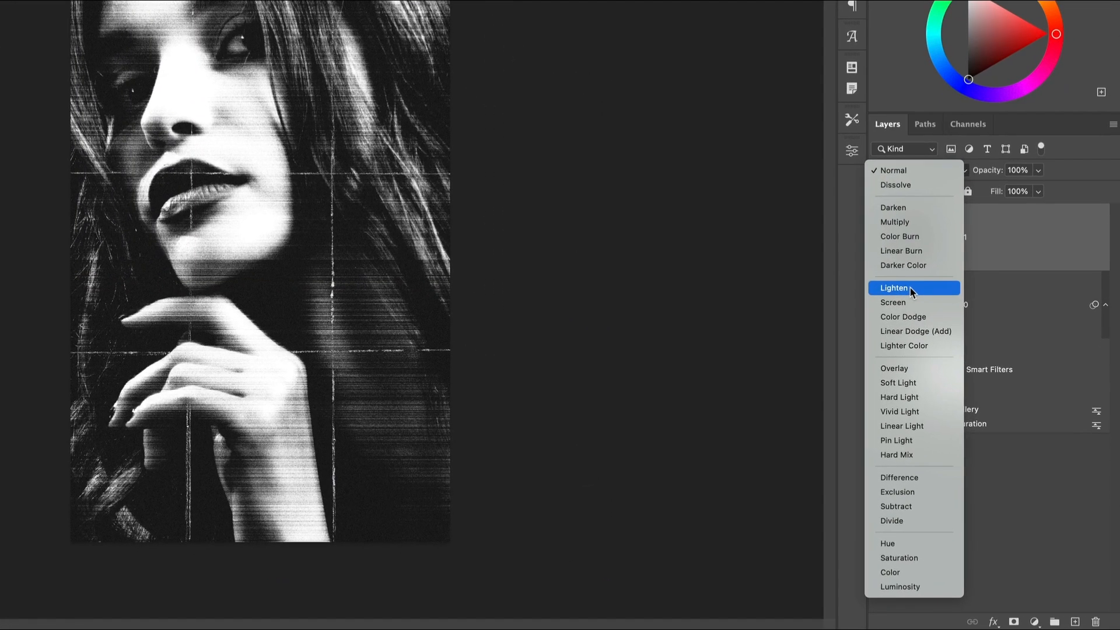
pyautogui.click(910, 288)
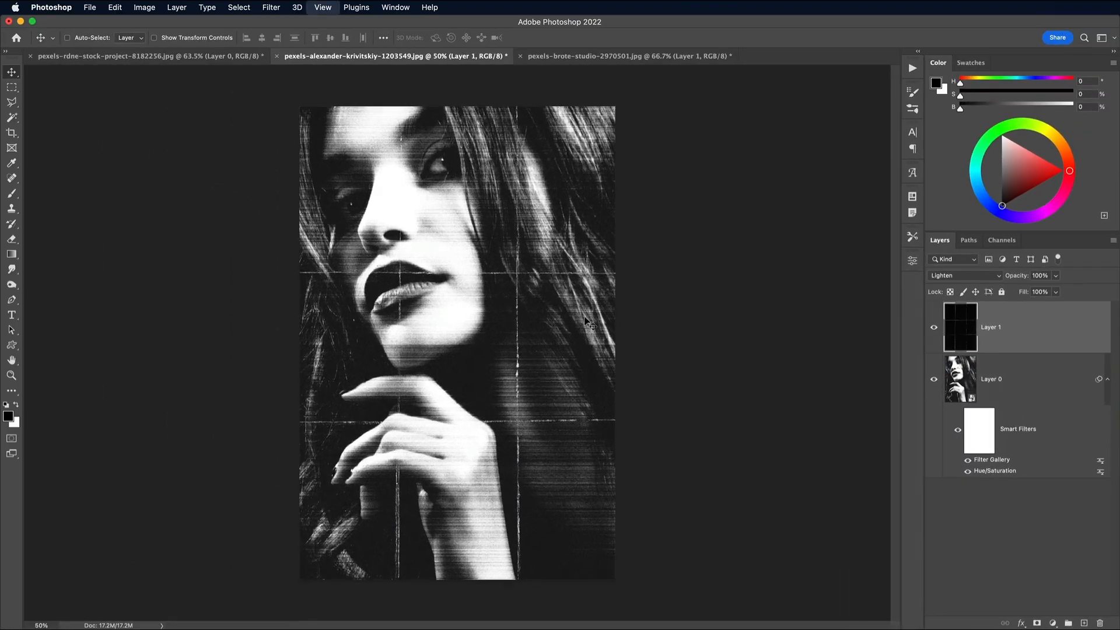
pyautogui.press('super+1')
pyautogui.press('super+0')
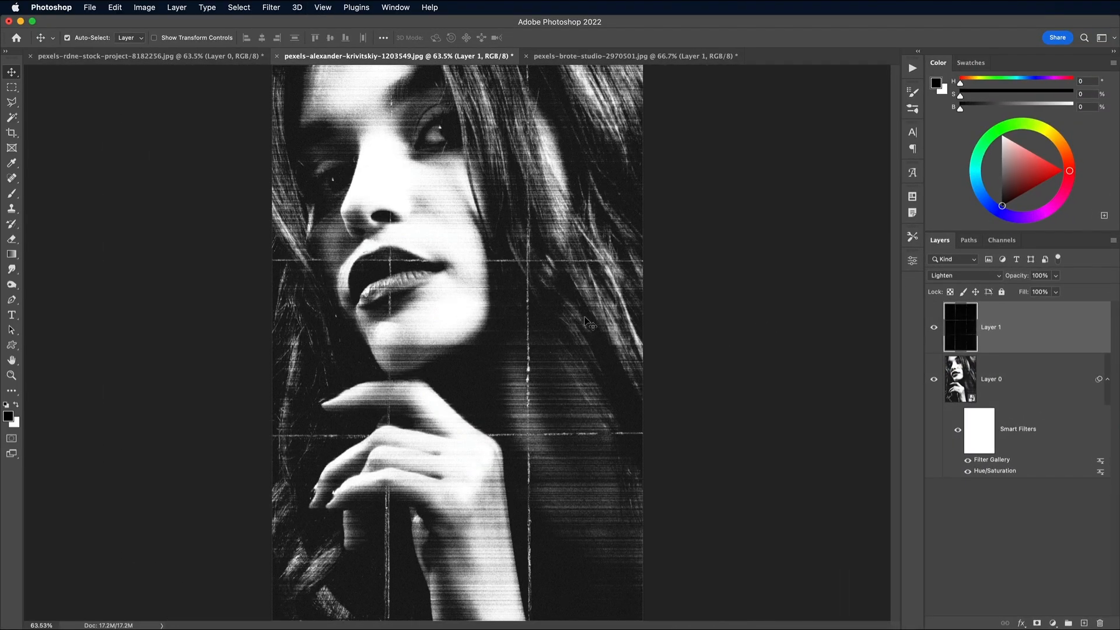
# For the bearded man's portrait, open Poster Paper.jpg from the kit's Paper Effects Textures folder.
pyautogui.click(195, 56)
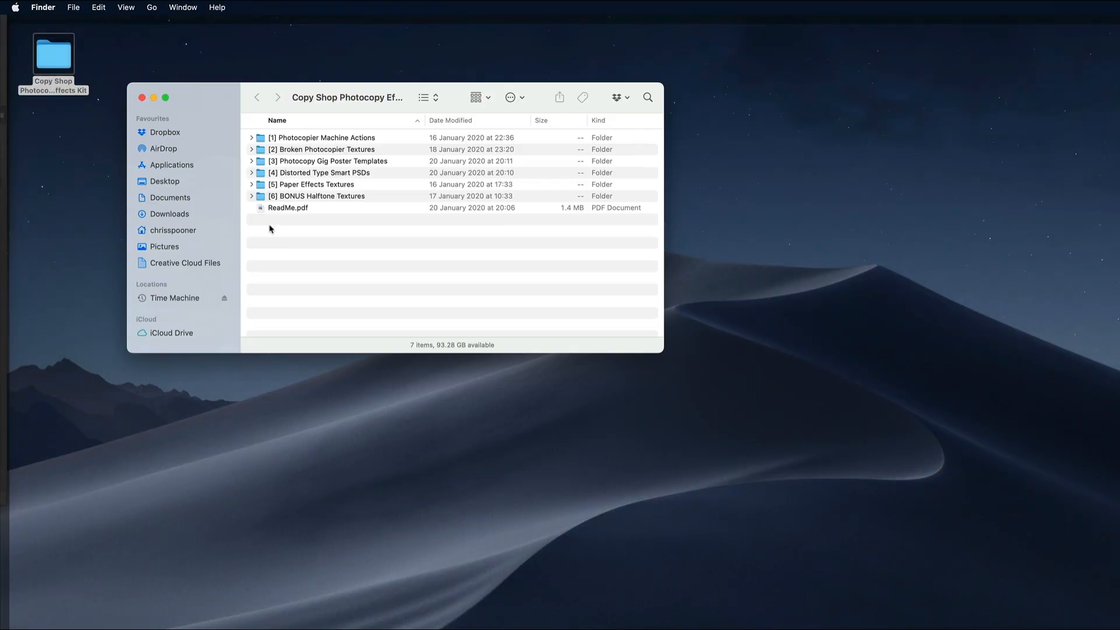
pyautogui.doubleClick(304, 184)
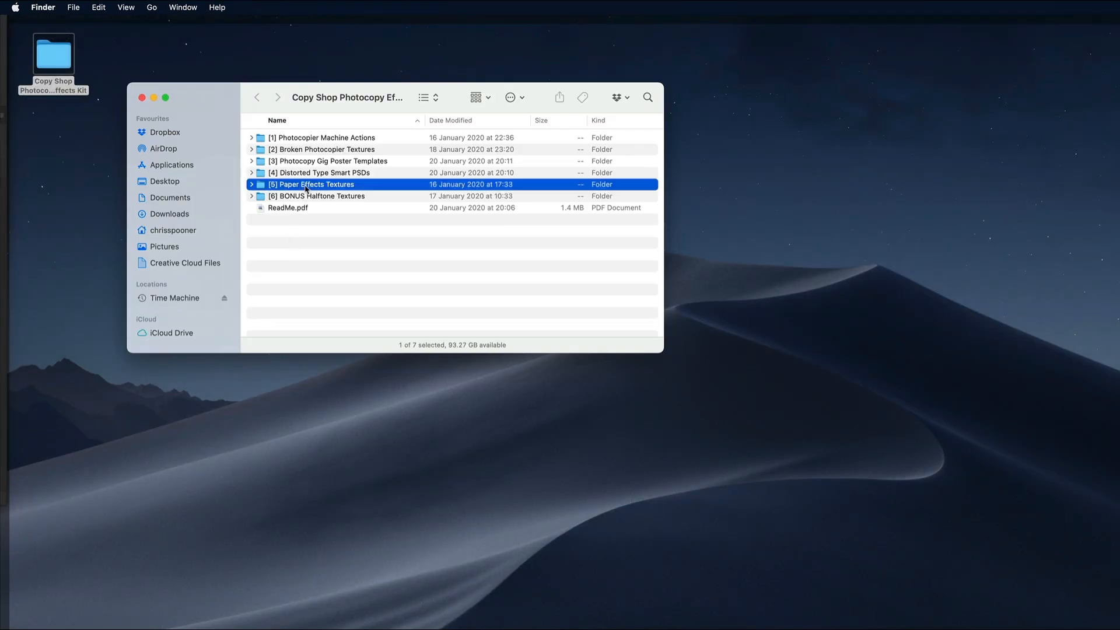
pyautogui.rightClick(304, 175)
pyautogui.moveTo(409, 191)
pyautogui.click(480, 235)
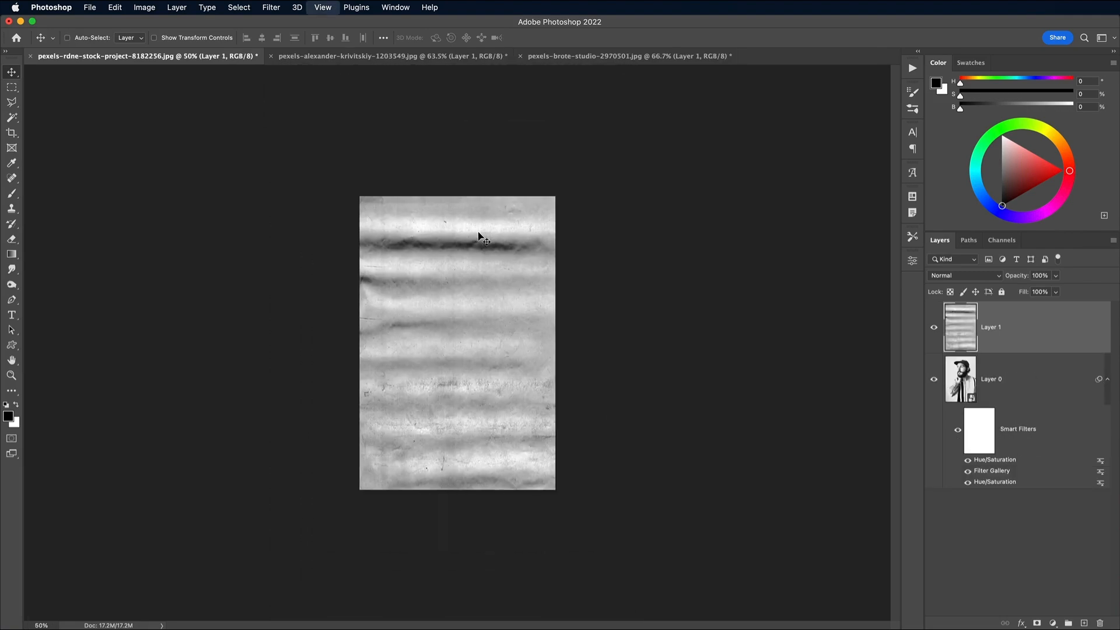
# Place the poster paper texture over the bearded man's portrait, rotate it and scale it to fit the canvas.
pyautogui.press('super+t')
pyautogui.moveTo(442, 170); pyautogui.dragTo(527, 542)
pyautogui.moveTo(604, 532); pyautogui.dragTo(581, 495)
pyautogui.press('Return')
# Set the poster paper layer to Multiply and lower its opacity to 73%.
pyautogui.click(938, 212)
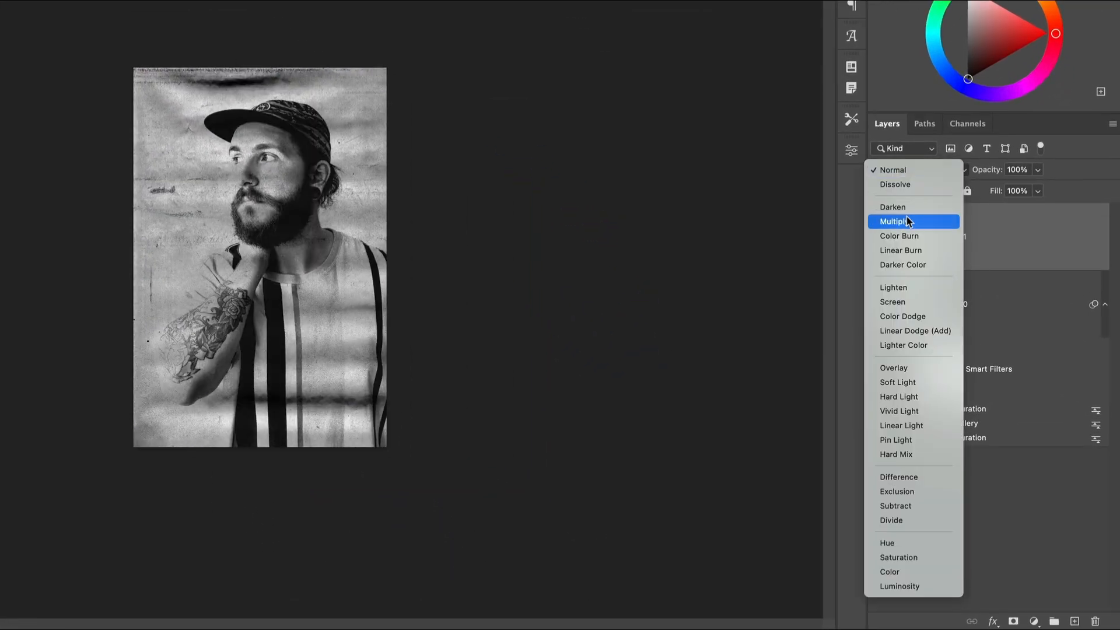
pyautogui.click(910, 272)
pyautogui.click(1044, 213)
pyautogui.moveTo(1049, 232); pyautogui.dragTo(1025, 233)
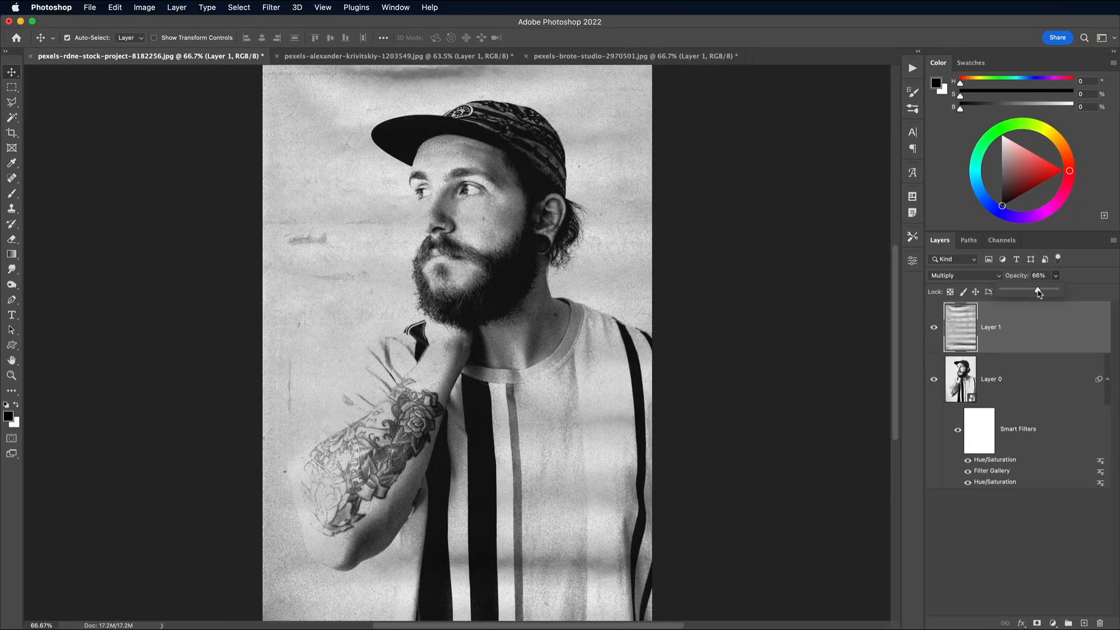
pyautogui.moveTo(1039, 294); pyautogui.dragTo(1043, 292)
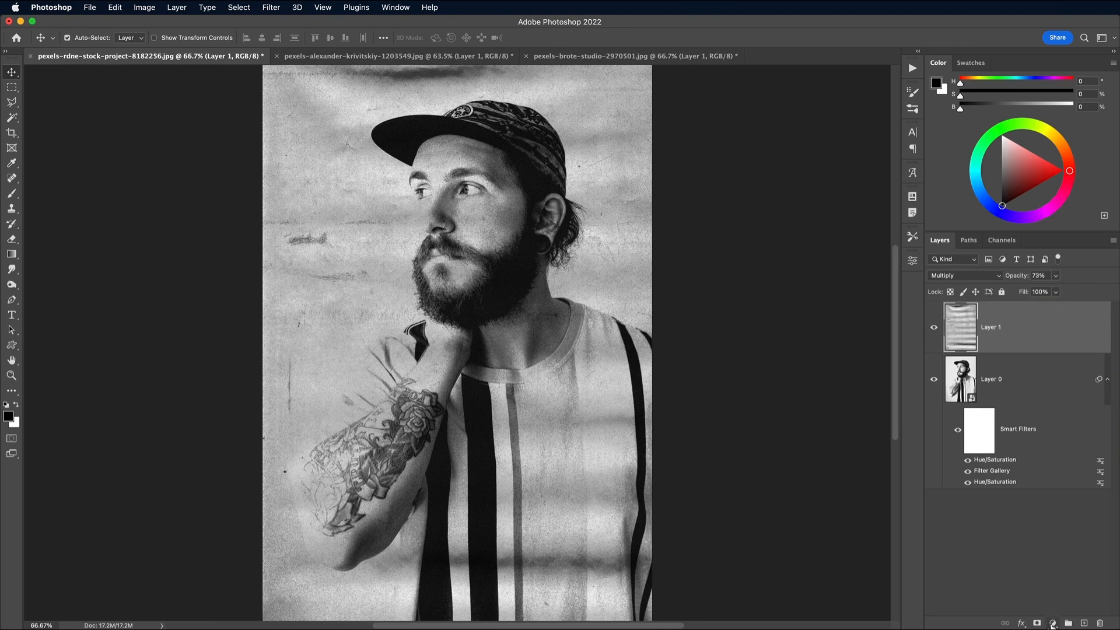
# Add a Gradient Map adjustment layer above the poster paper texture and change its black stop to a faded dark grey.
pyautogui.click(1052, 623)
pyautogui.click(1073, 629)
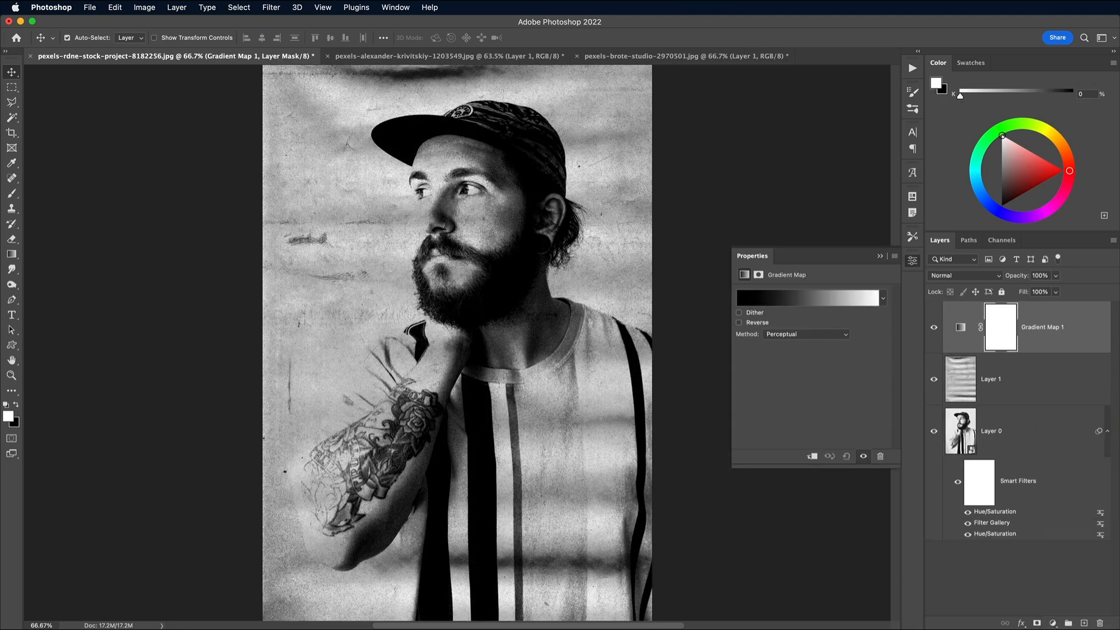
pyautogui.click(765, 300)
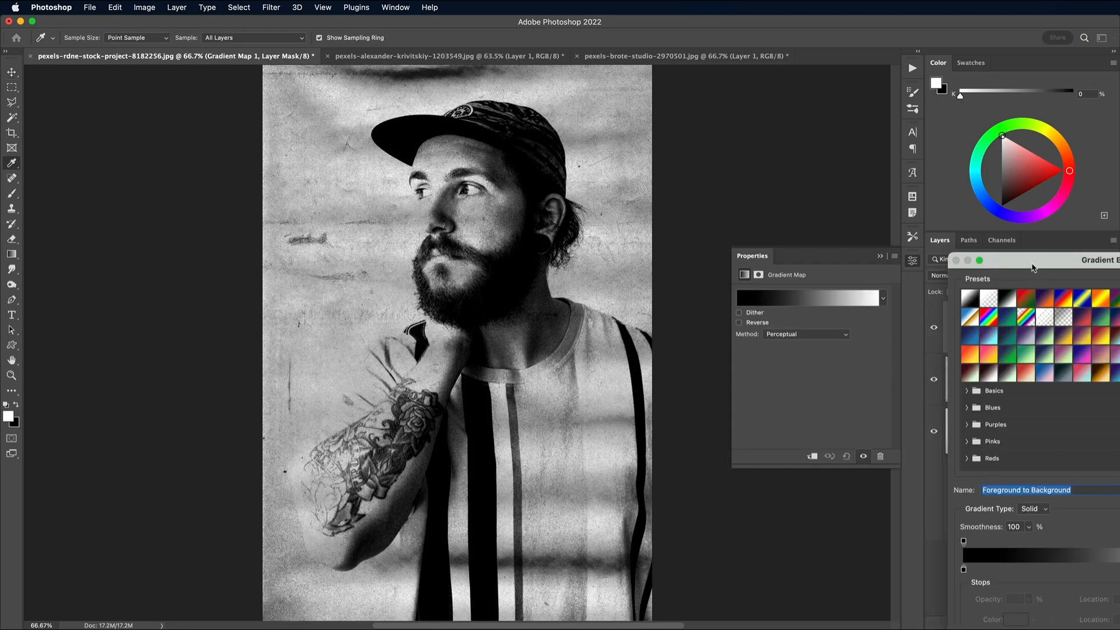
pyautogui.moveTo(1033, 267); pyautogui.dragTo(807, 182)
pyautogui.doubleClick(737, 485)
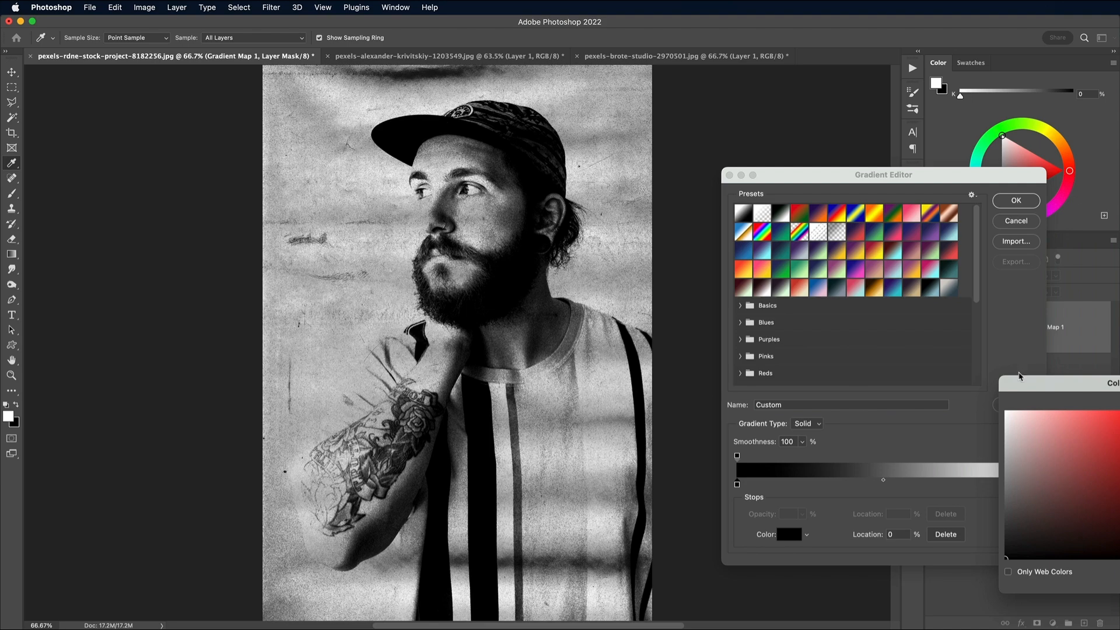
pyautogui.moveTo(1021, 384); pyautogui.dragTo(815, 279)
pyautogui.moveTo(797, 442); pyautogui.dragTo(799, 442)
pyautogui.click(1043, 304)
# Change the Gradient Map's white stop to the muted green 97a288 and confirm the gradient.
pyautogui.doubleClick(1031, 484)
pyautogui.moveTo(964, 452); pyautogui.dragTo(966, 424)
pyautogui.moveTo(872, 343)
pyautogui.mouseDown()
pyautogui.moveTo(828, 372)
pyautogui.moveTo(830, 357)
pyautogui.mouseUp()
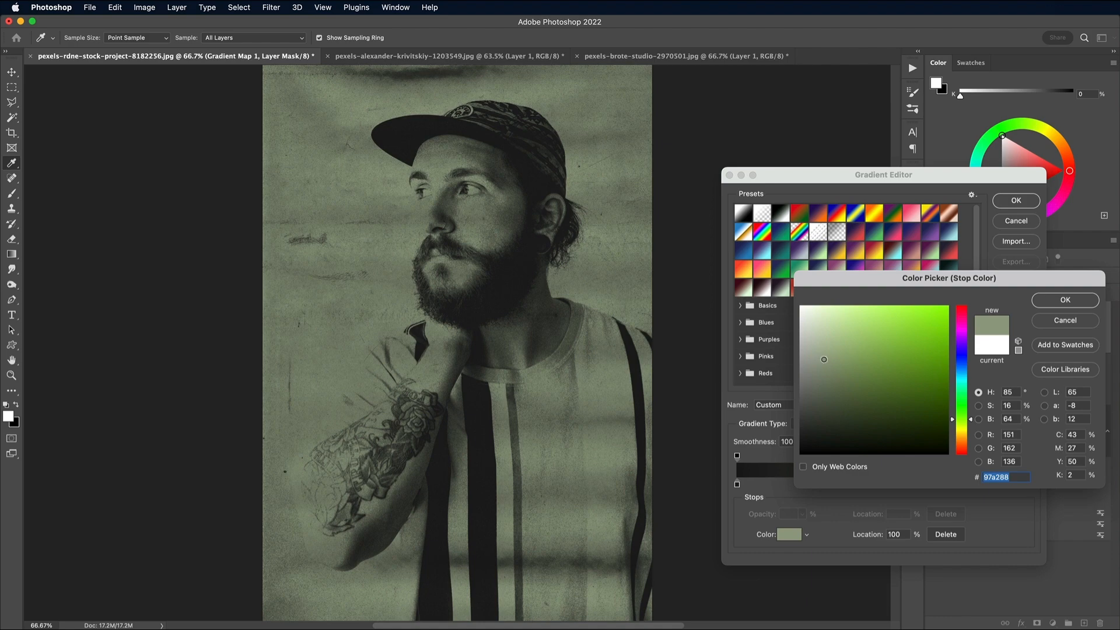
pyautogui.click(1065, 299)
pyautogui.click(1017, 200)
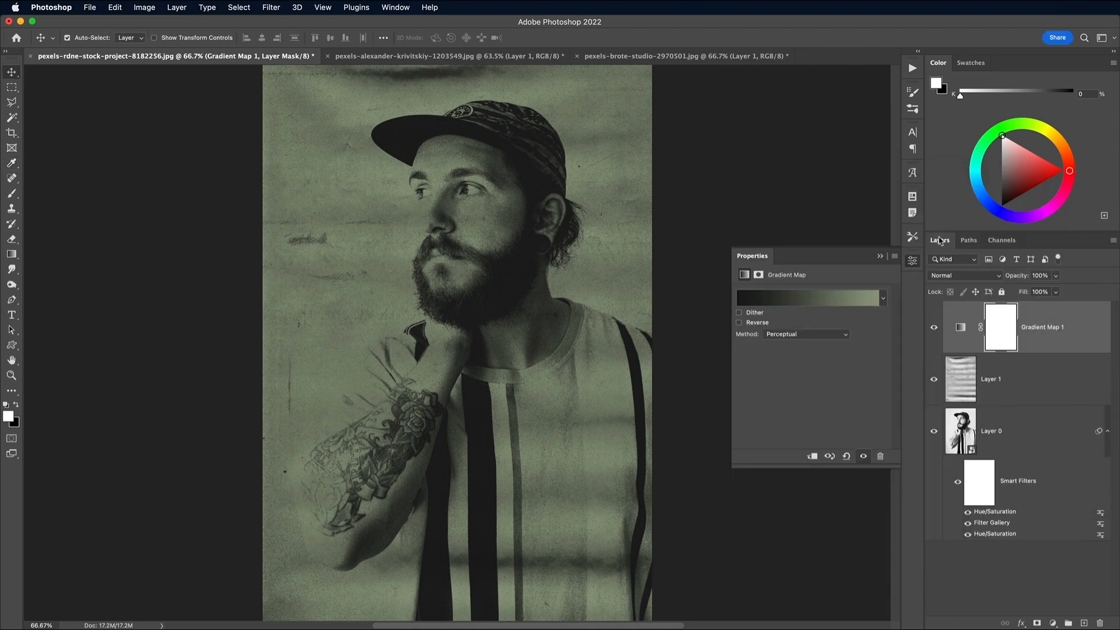
pyautogui.click(912, 262)
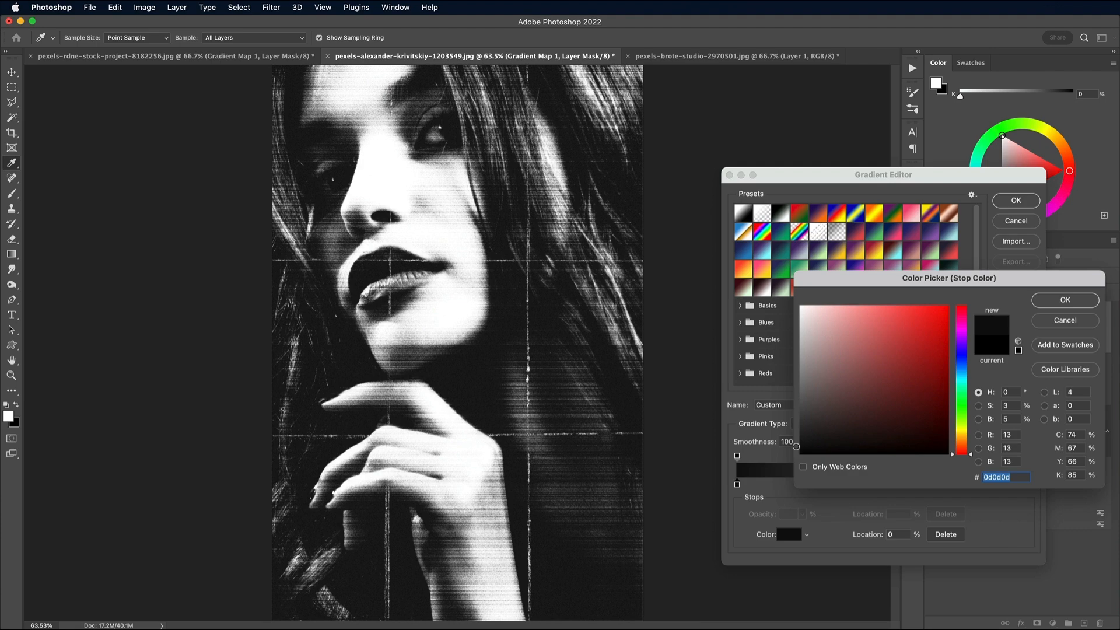
# Finish Gradient Map adjustment layers on top of the woman's and the clown portraits.
pyautogui.press('Return')
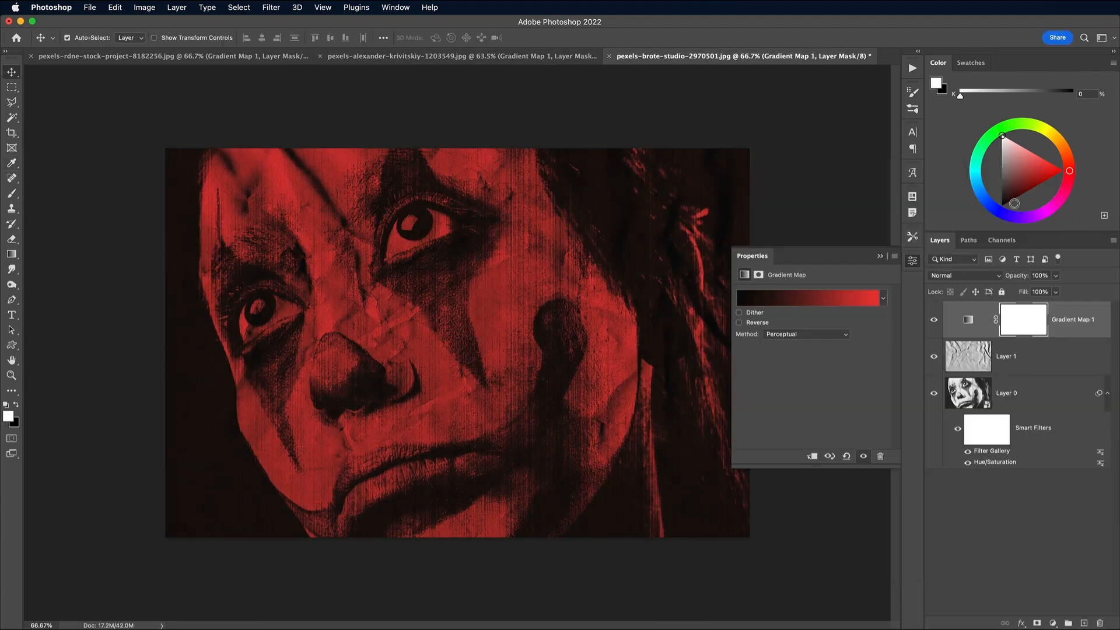
pyautogui.click(912, 261)
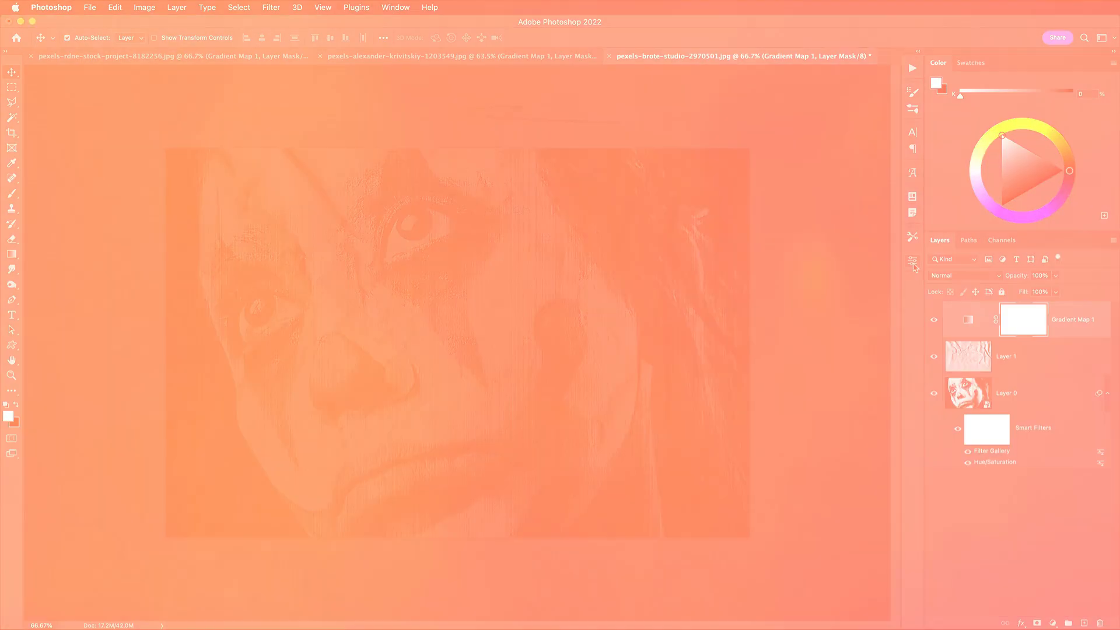